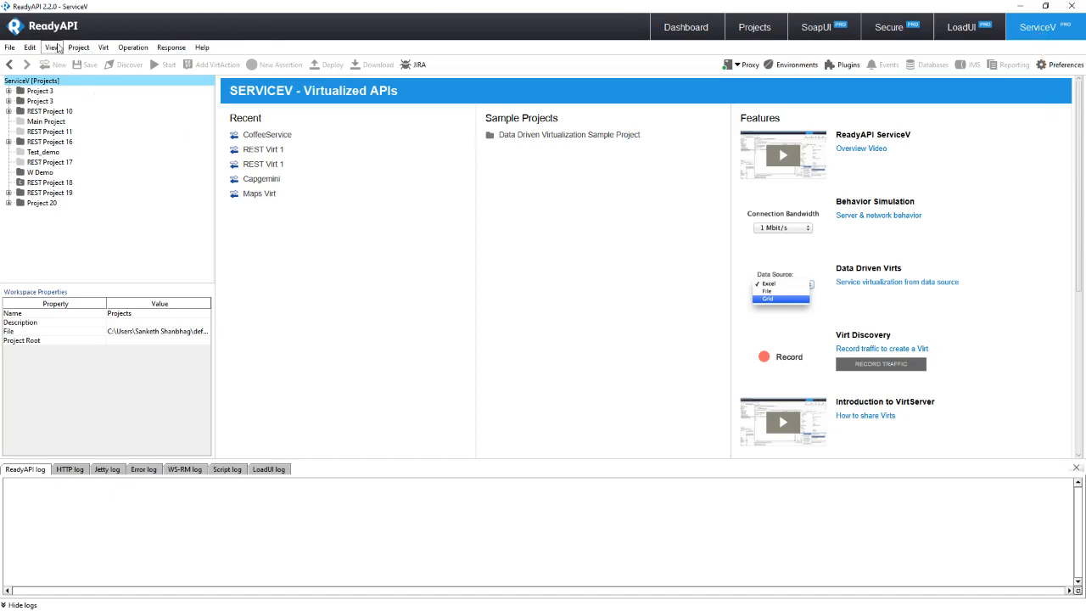
Create a new empty project in the workspace
click(10, 48)
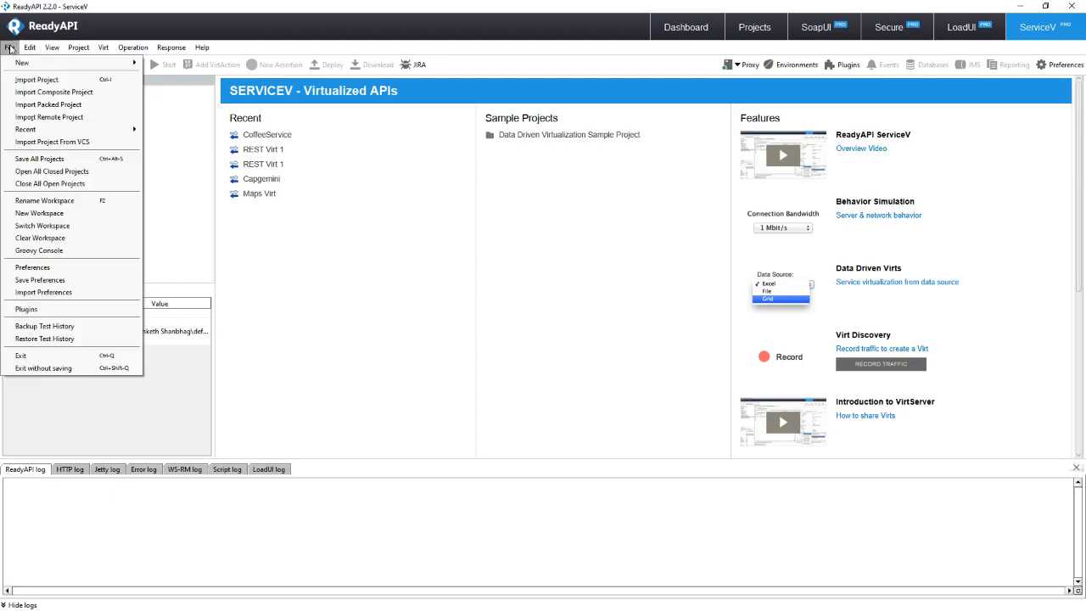
mouse_move(25, 63)
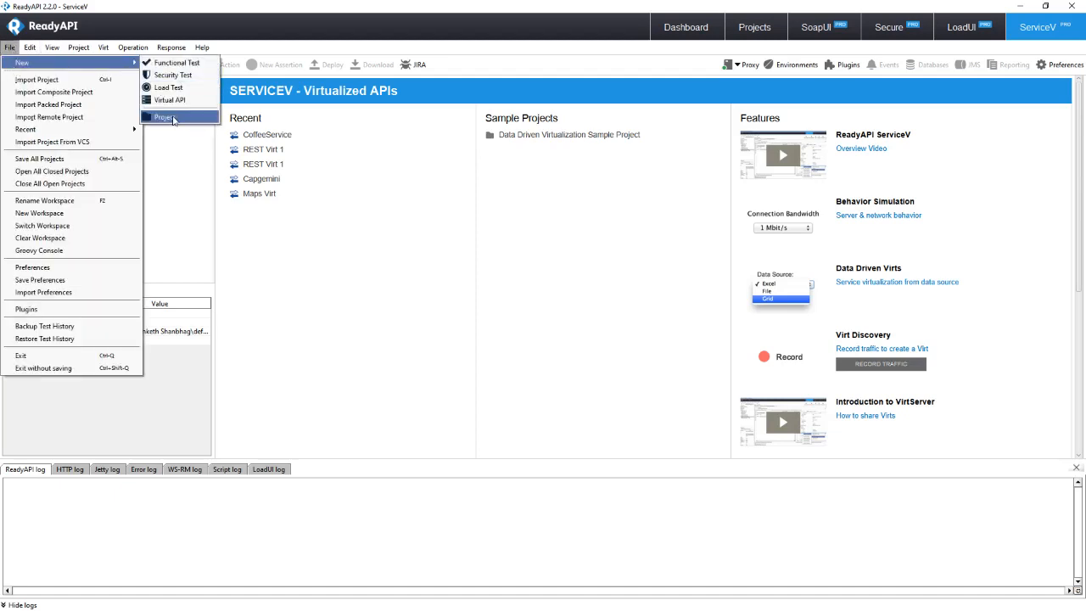
click(165, 117)
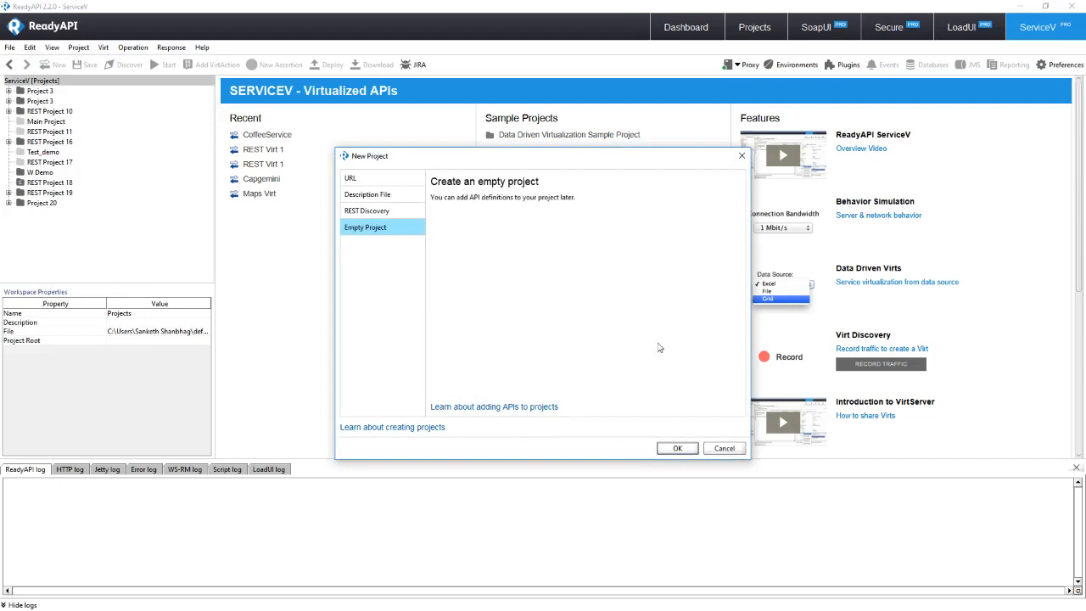
click(679, 451)
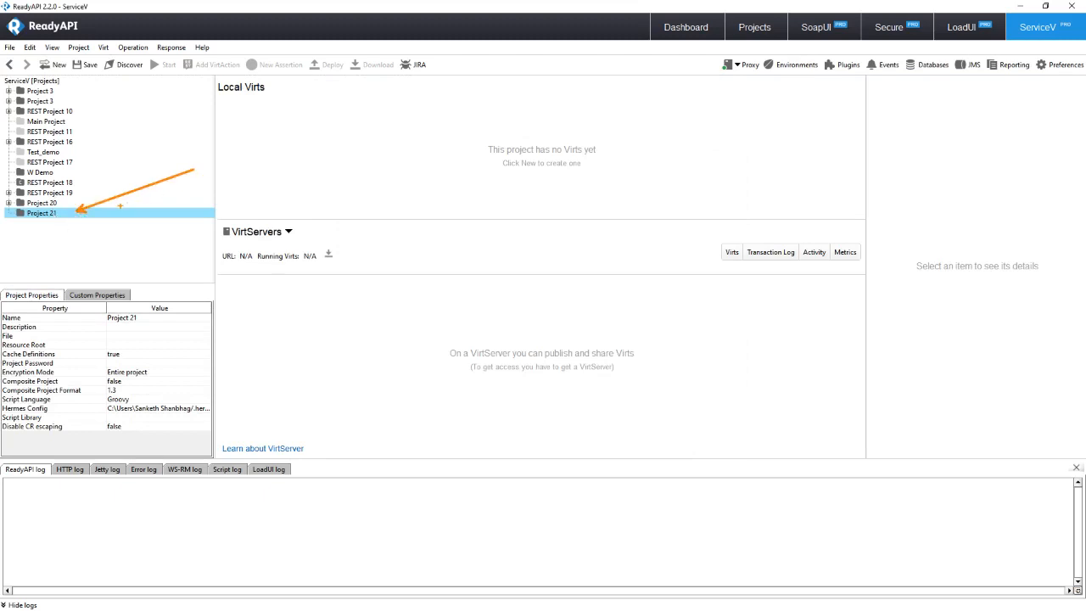
Rename the newly created project as CoffeeService
right_click(46, 214)
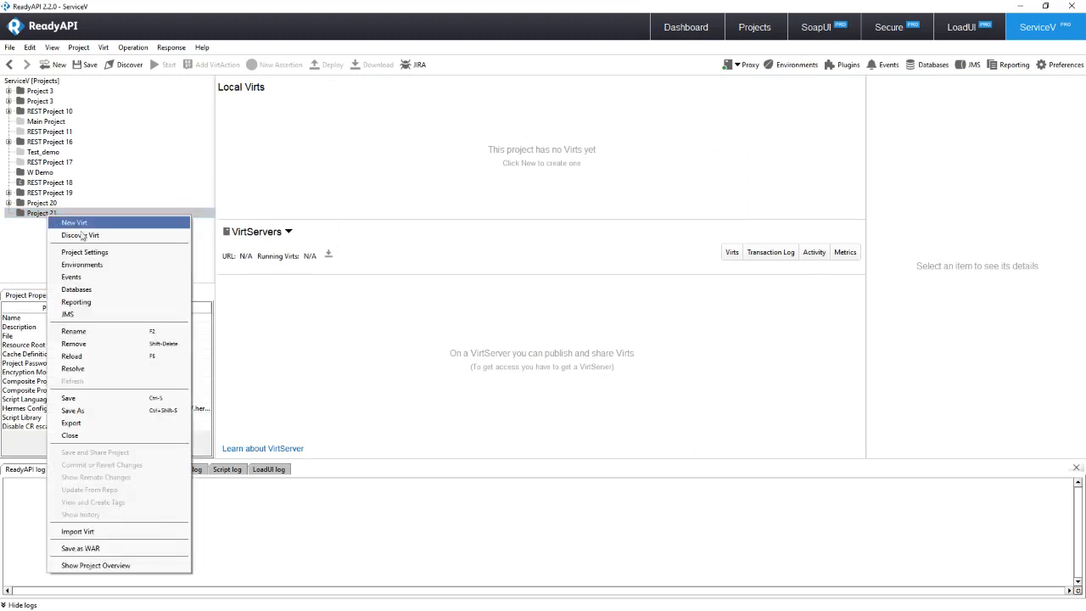
click(125, 332)
text(C)
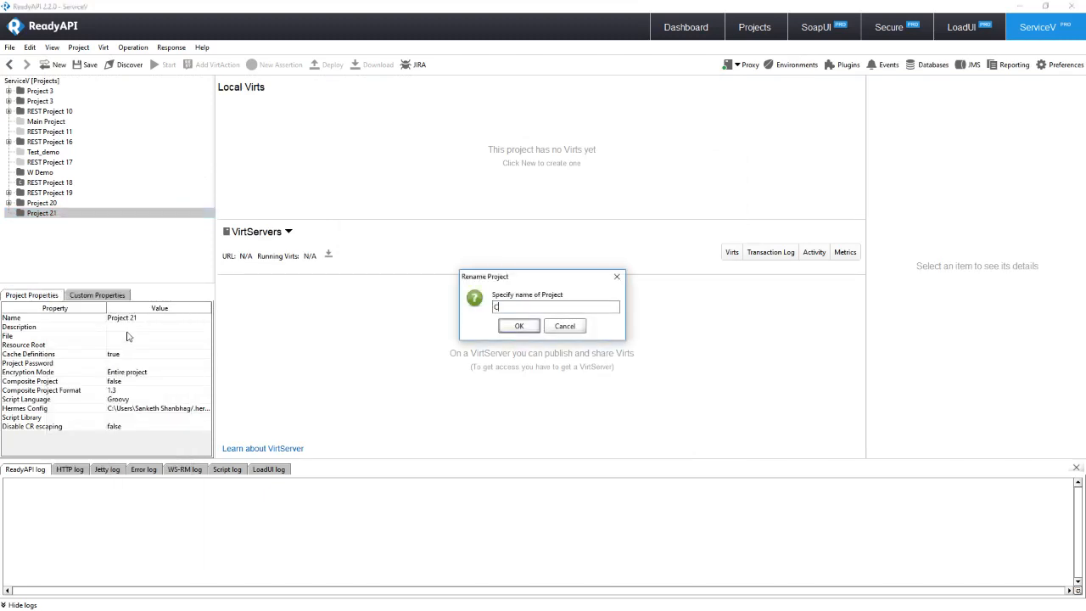
text(offeeService)
key(Return)
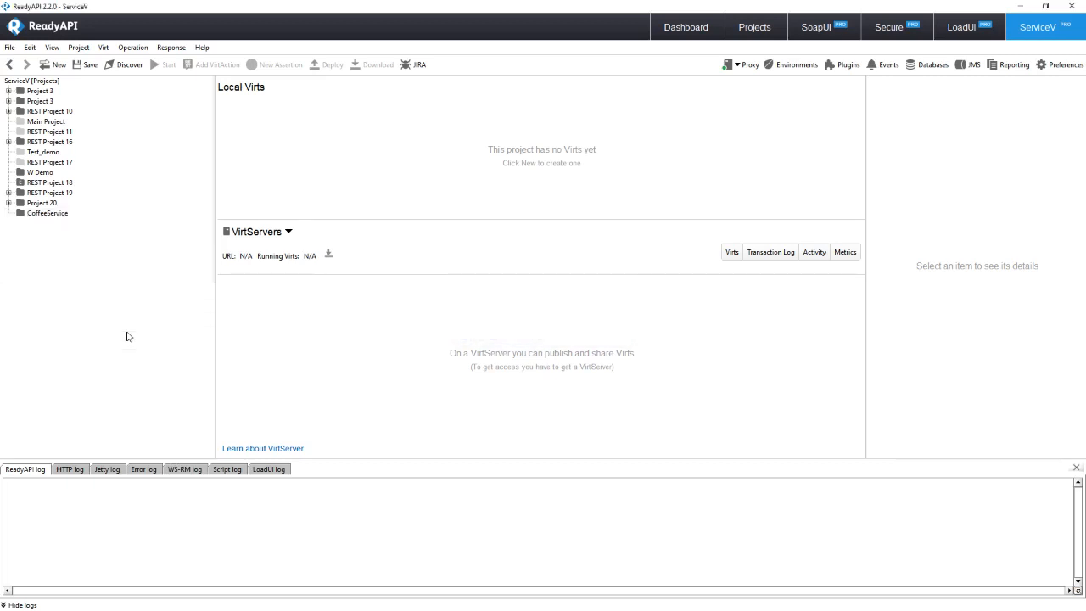
Add an empty REST Virt named CoffeeService to the CoffeeService project
click(61, 218)
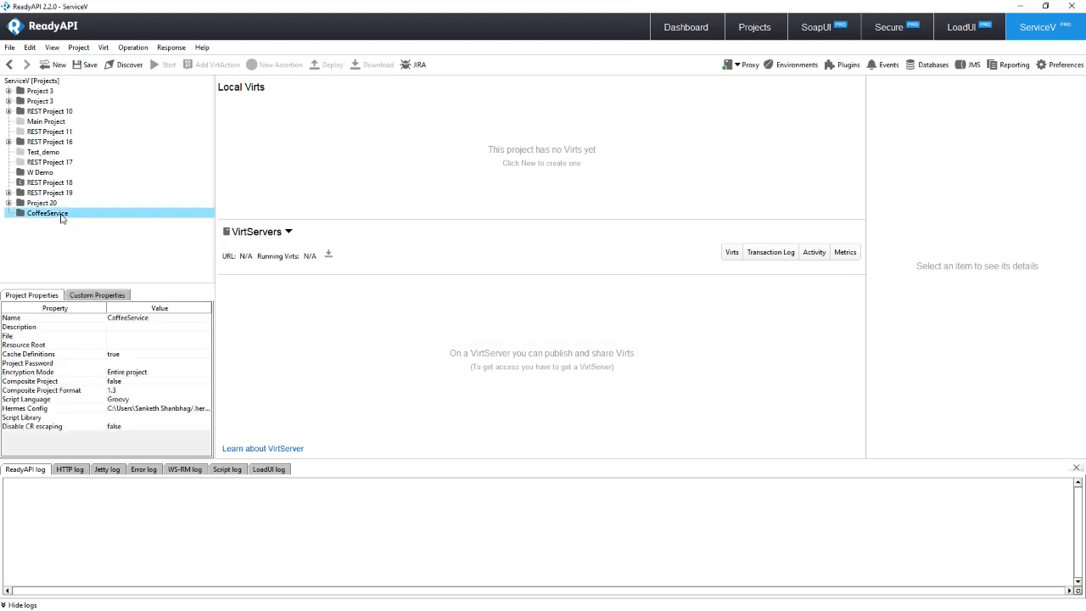
right_click(62, 217)
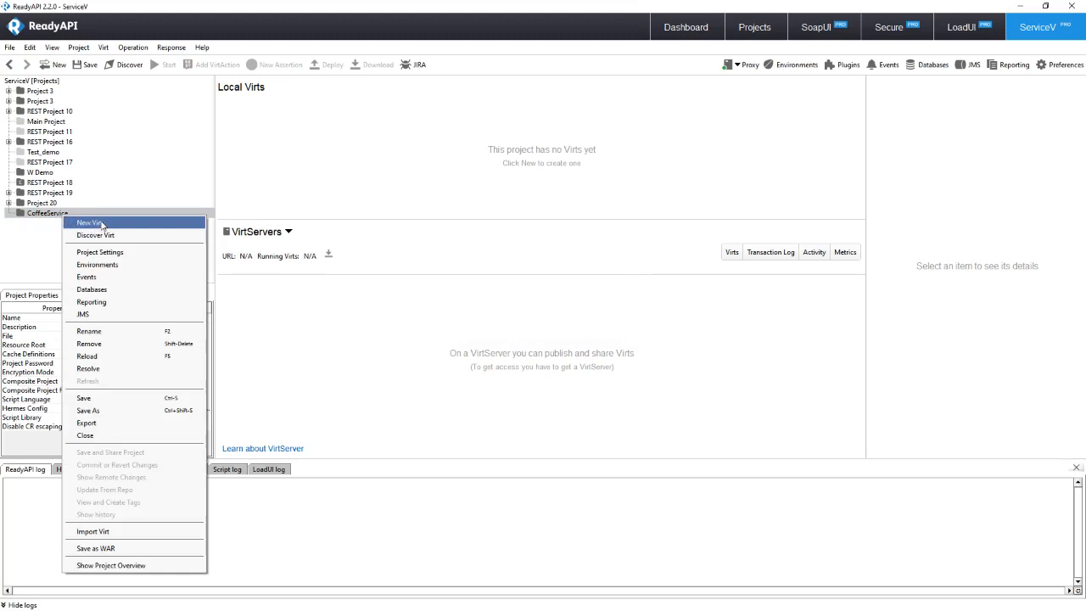
click(101, 225)
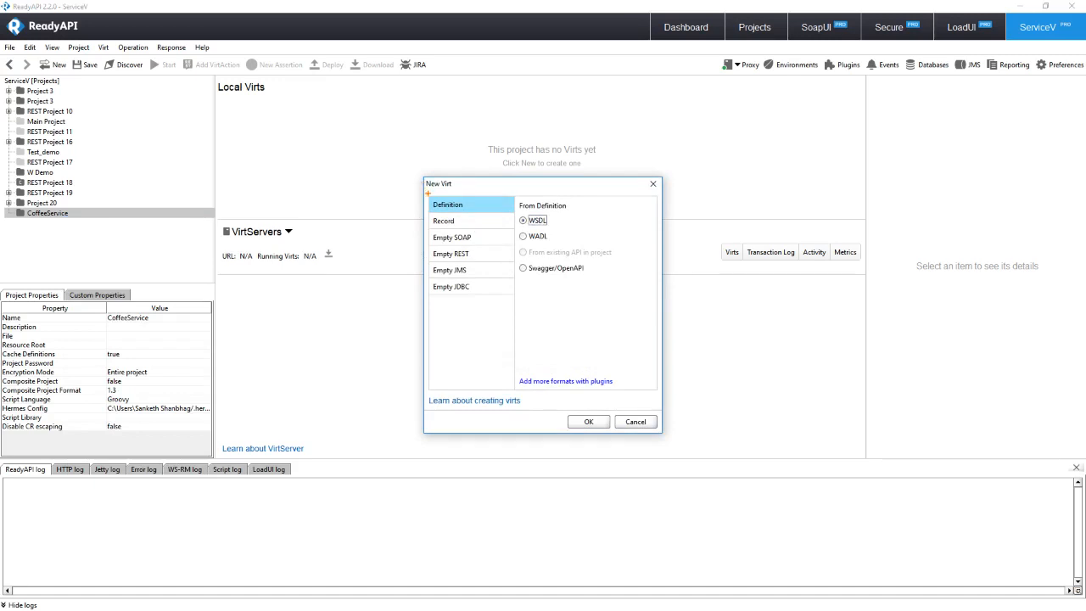
mouse_move(427, 194)
mouse_down()
mouse_move(472, 217)
mouse_move(520, 312)
mouse_move(513, 300)
mouse_up()
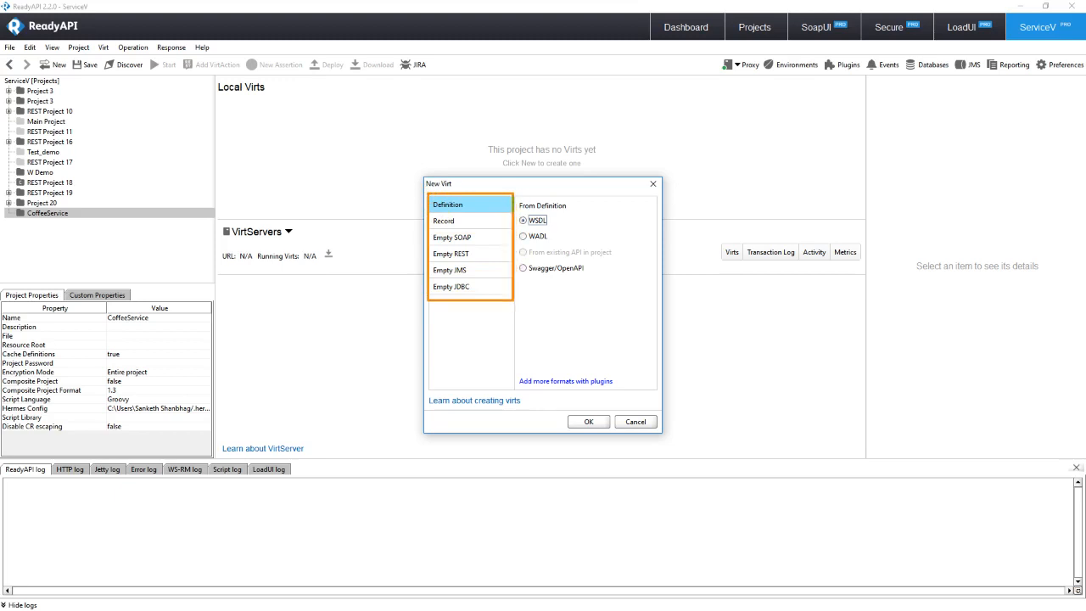
drag(475, 254, 590, 252)
mouse_move(434, 227)
mouse_down()
mouse_move(471, 227)
mouse_move(475, 246)
mouse_up()
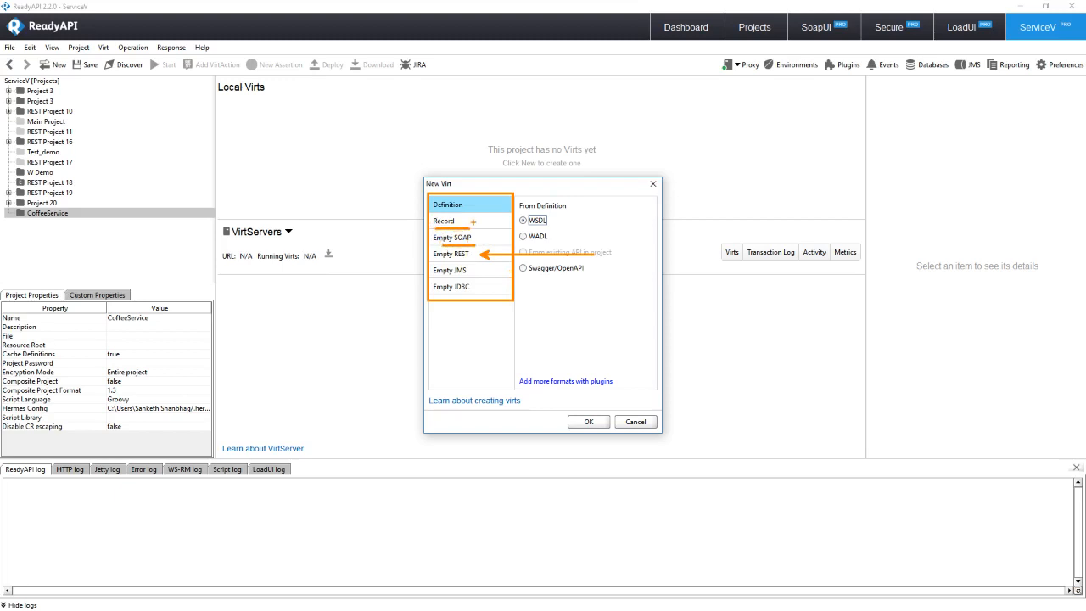
key(Escape)
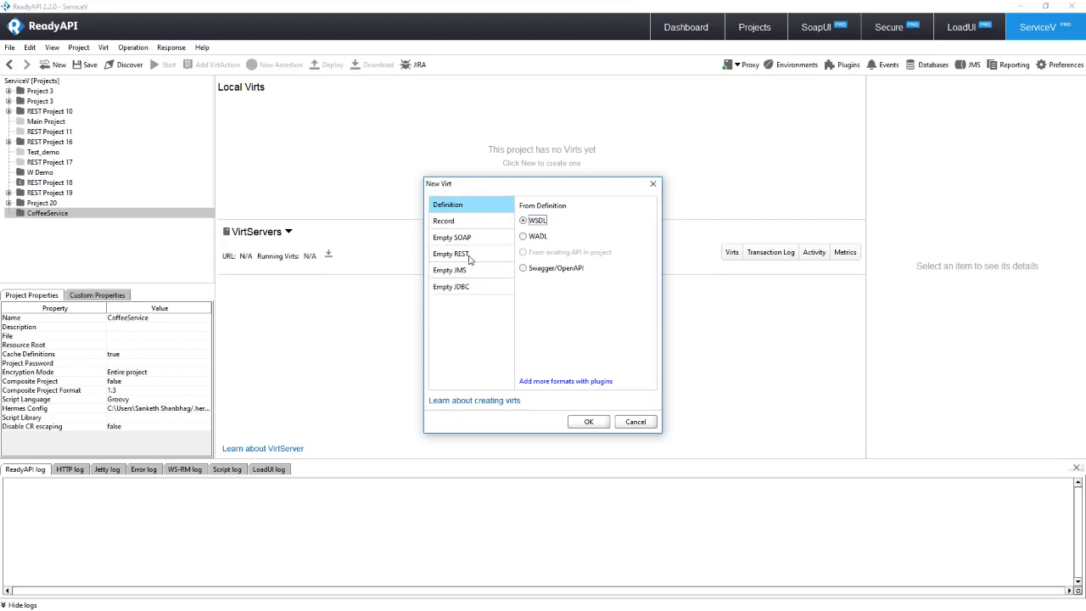
click(468, 259)
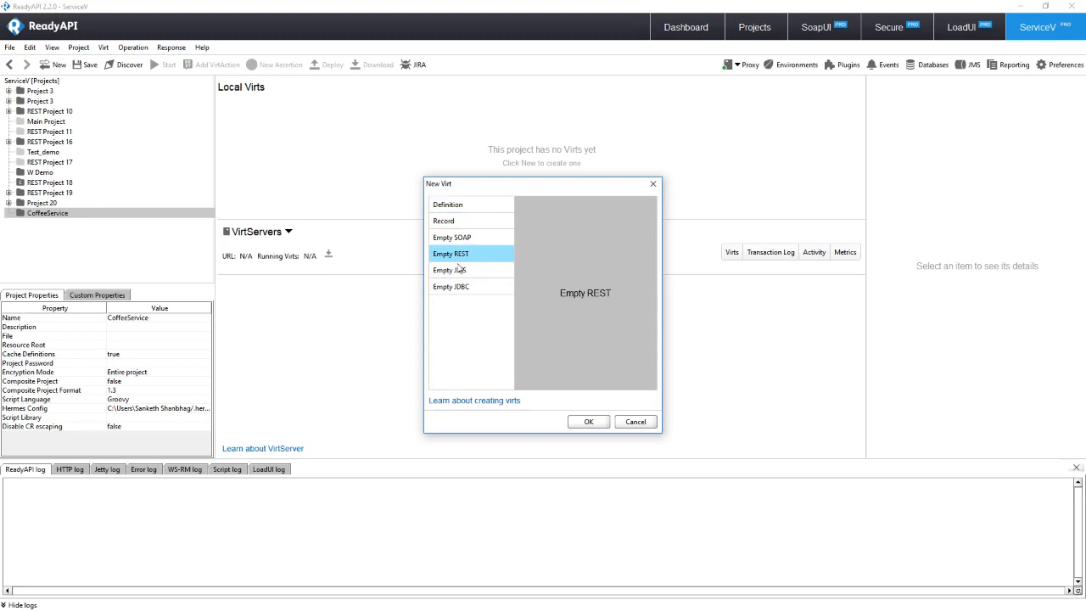
click(590, 422)
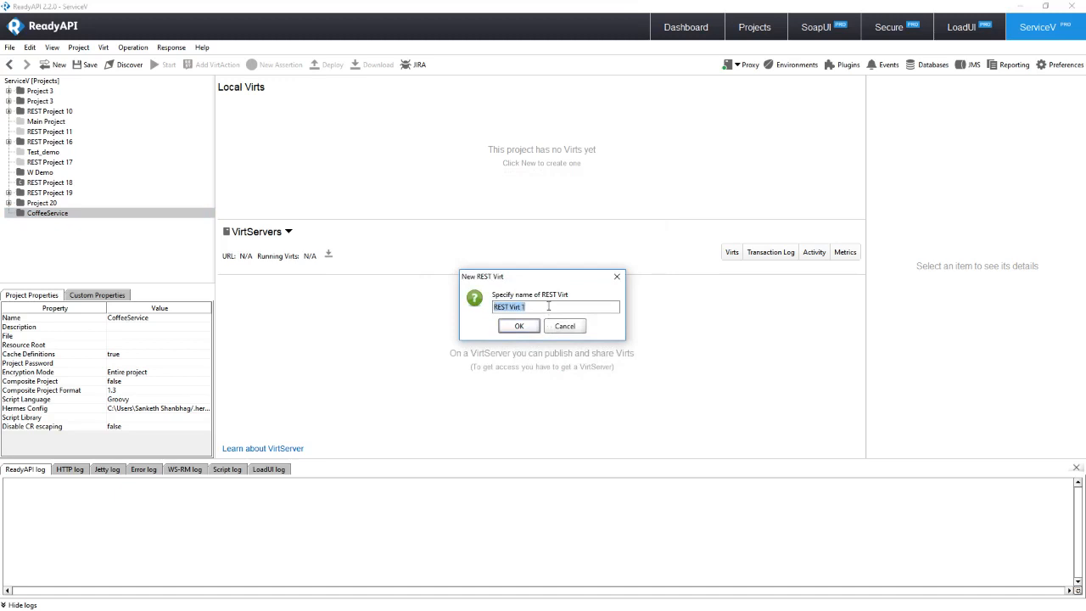
text(CoffeeService)
click(517, 328)
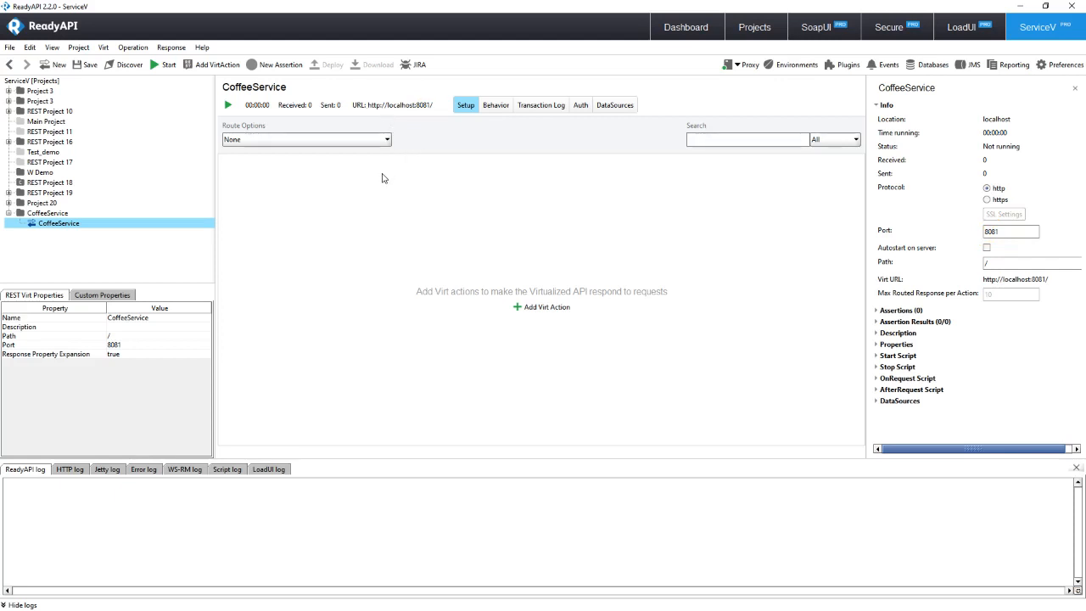
Add a Virt action to CoffeeService with the POST method and the resource path /CoffeeService
click(543, 311)
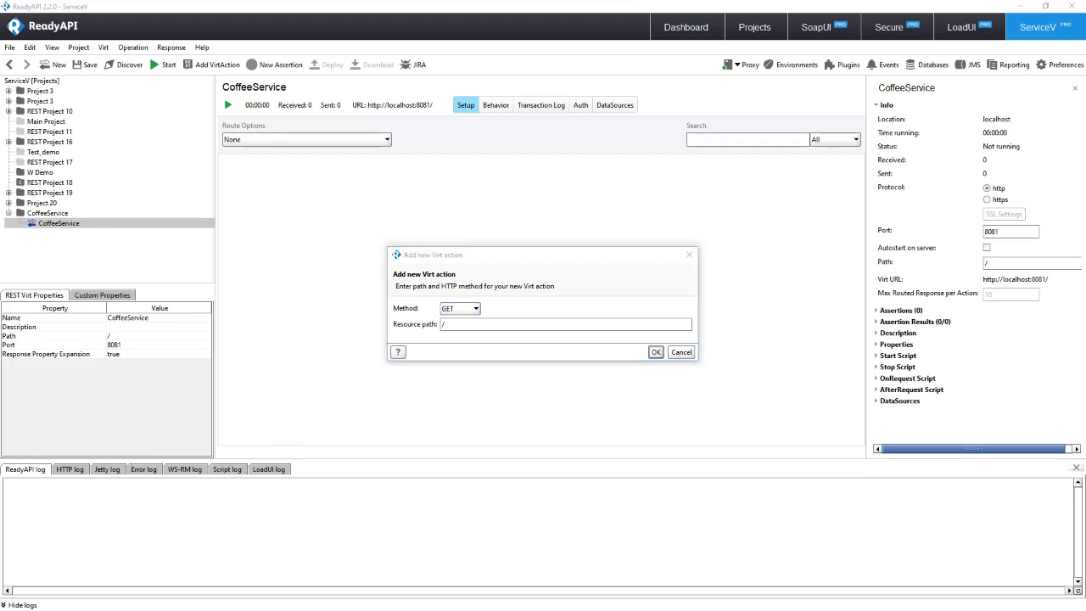
key(alt+Tab)
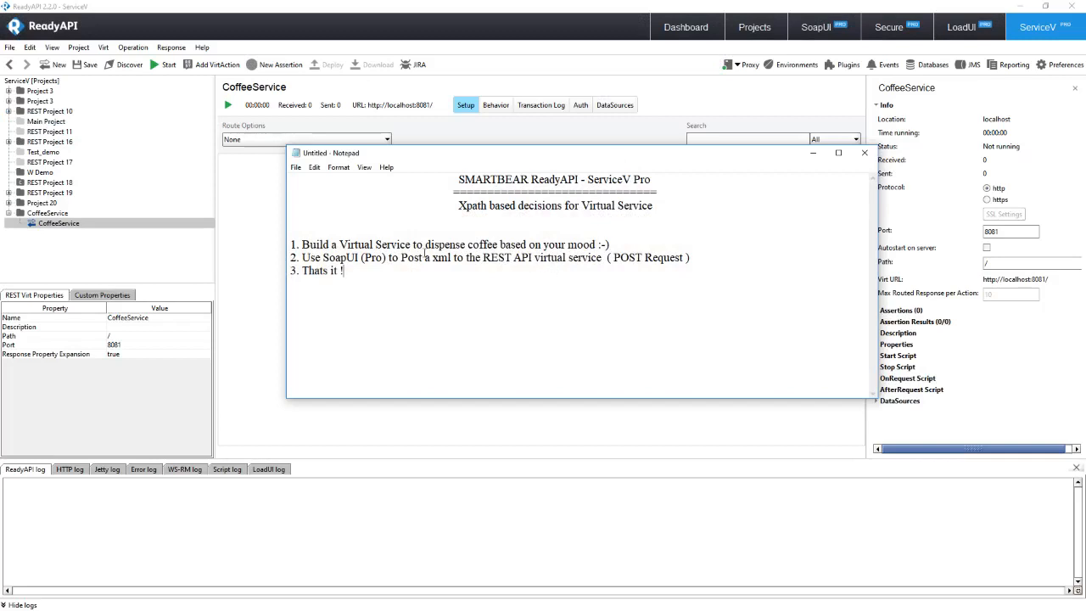
drag(379, 245, 528, 247)
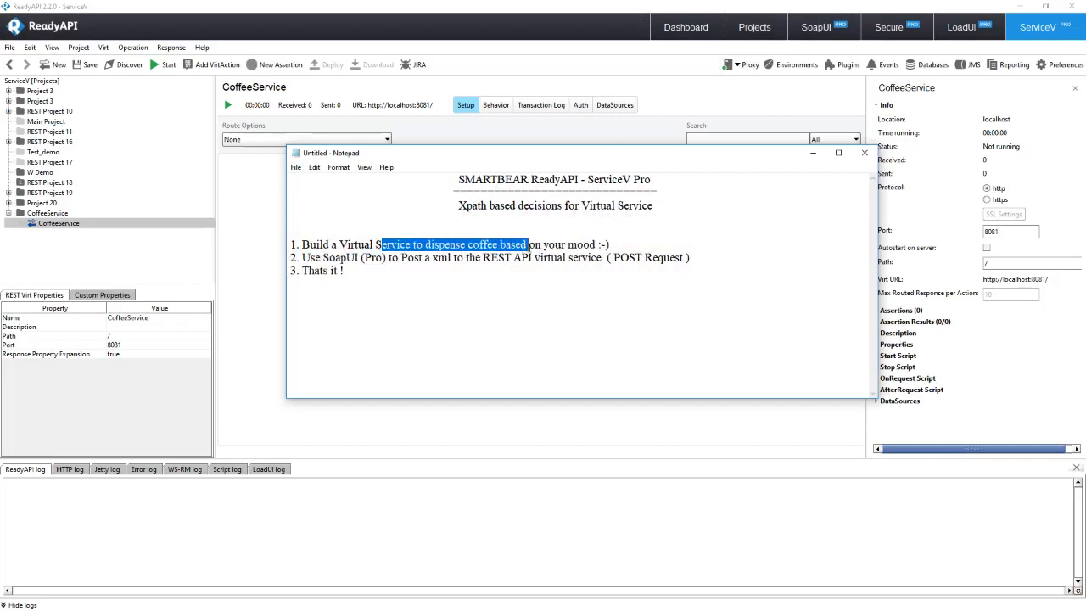
click(813, 153)
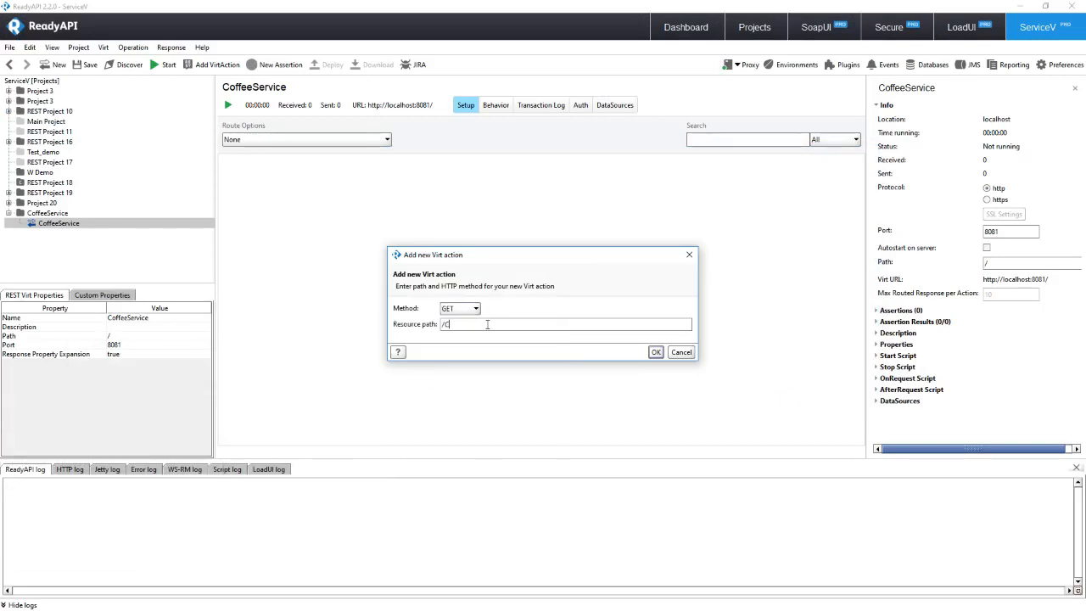
text(offeeService)
click(471, 312)
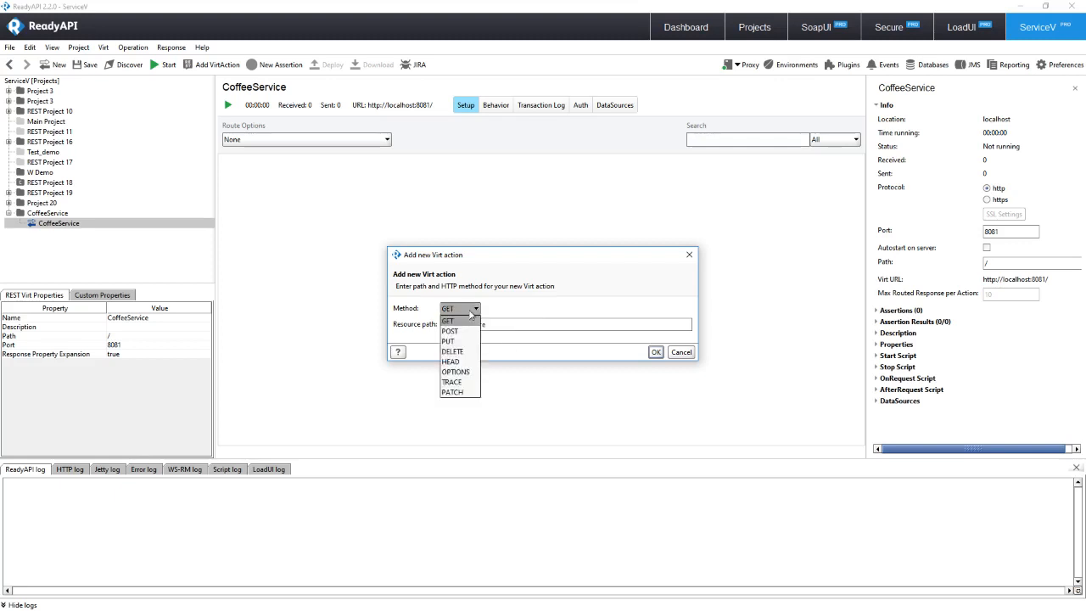
click(469, 331)
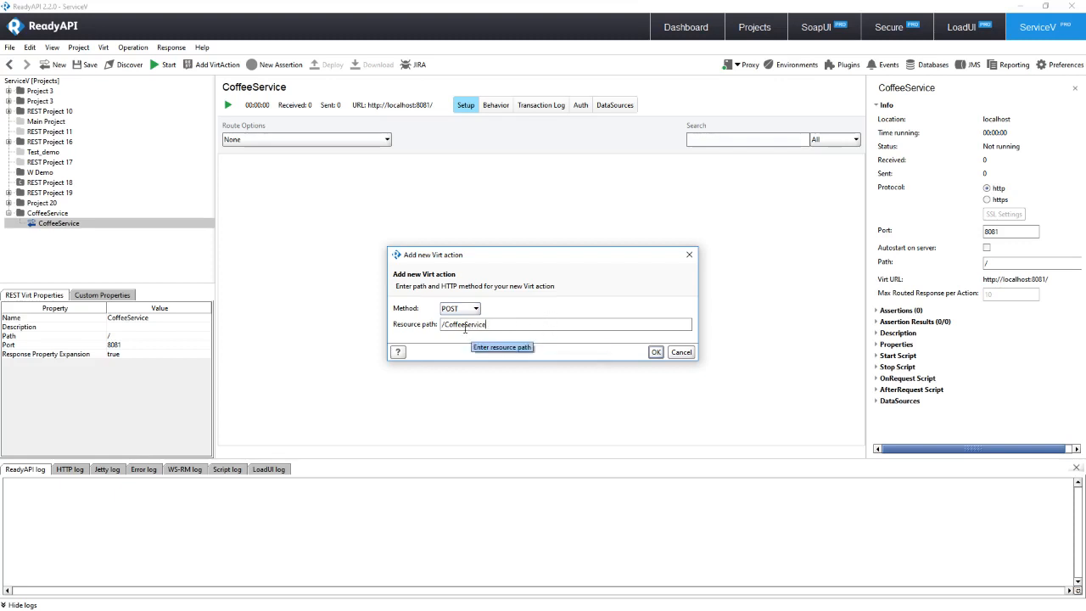
click(656, 352)
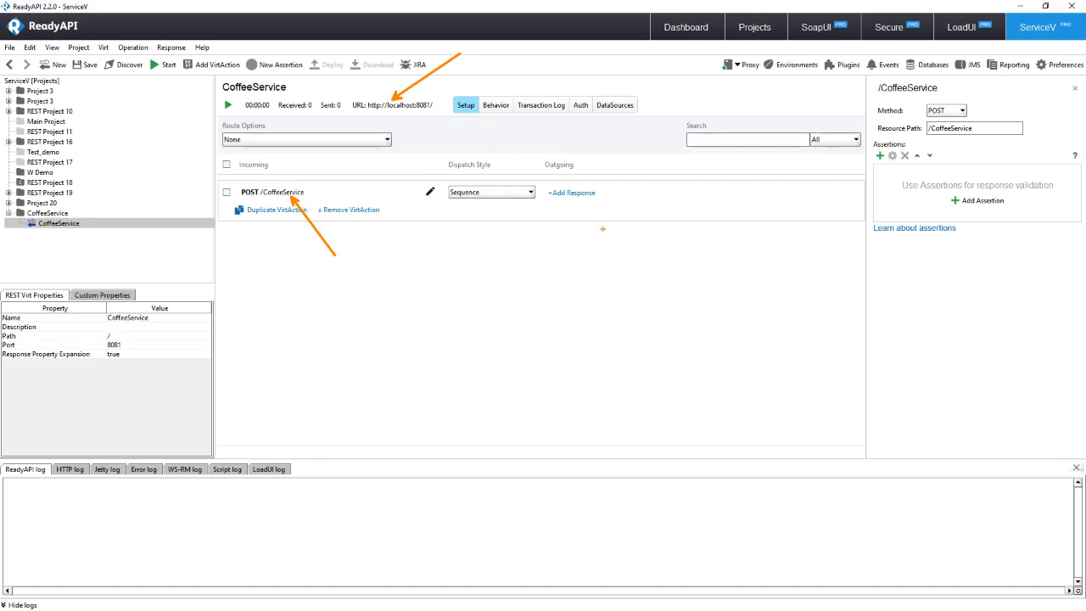
Add an outgoing response named FilterCoffee to the POST /CoffeeService action
mouse_move(546, 177)
mouse_down()
mouse_move(582, 250)
mouse_move(721, 249)
mouse_up()
key(Escape)
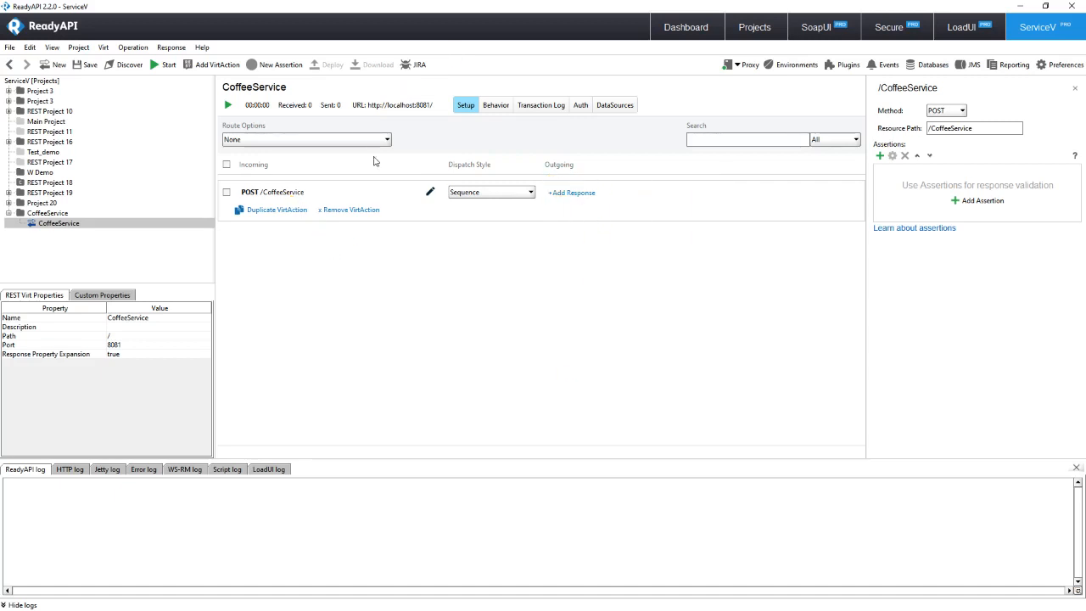
click(570, 194)
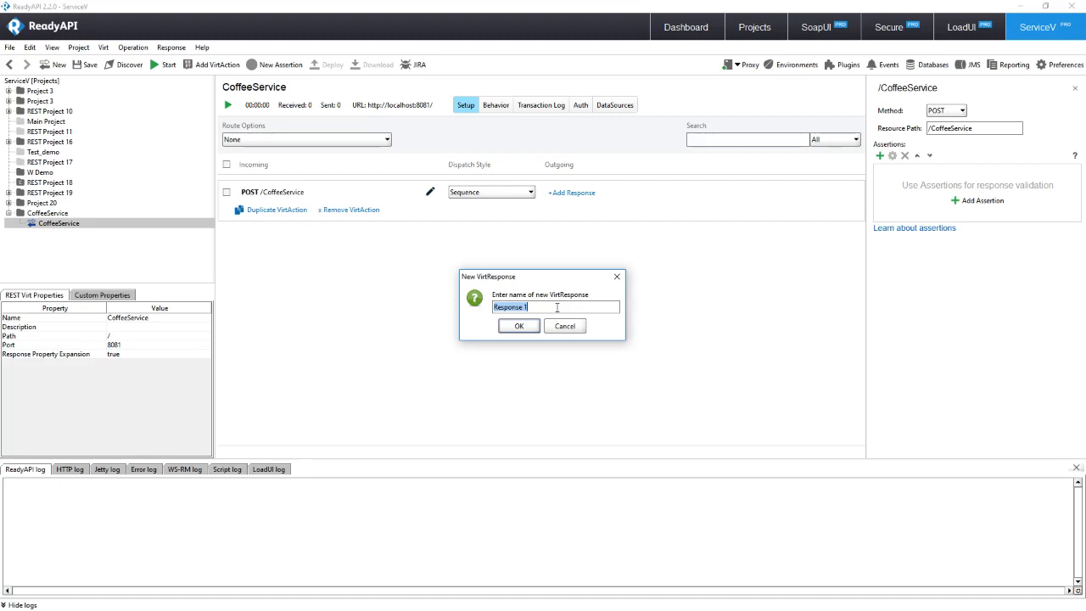
text(F)
text(ilte)
text(rCofee)
text(f)
click(526, 327)
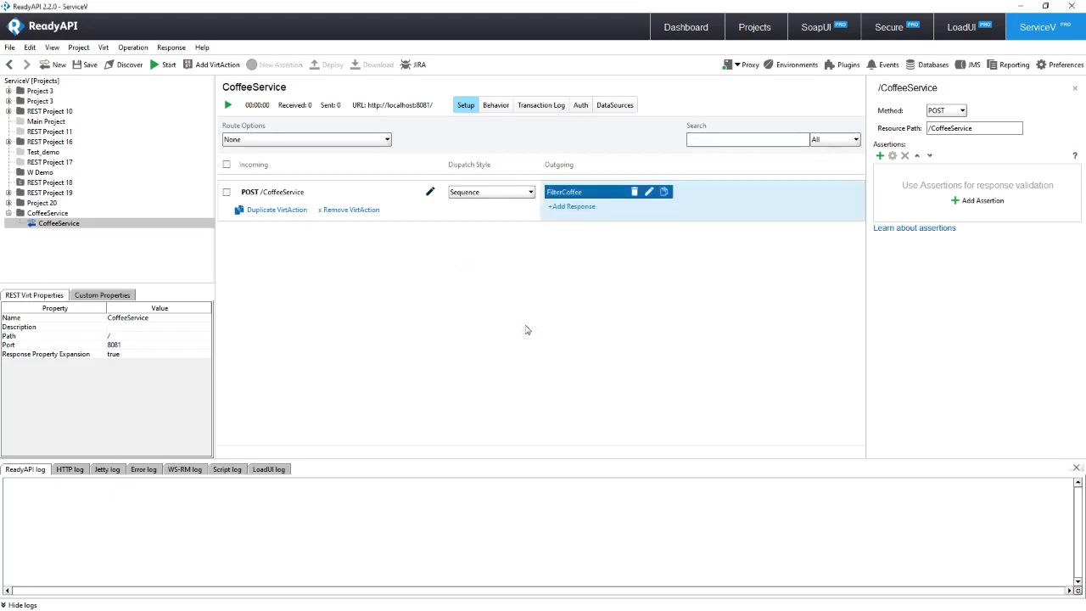
Add a second outgoing response named Latte to the POST /CoffeeService action
click(571, 207)
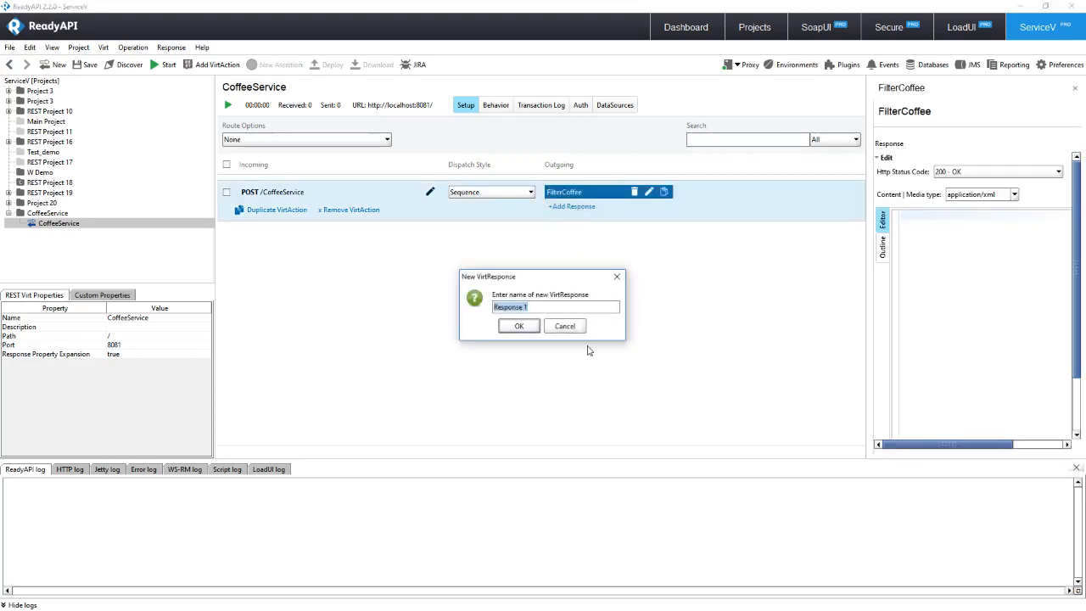
text(Latte)
click(521, 328)
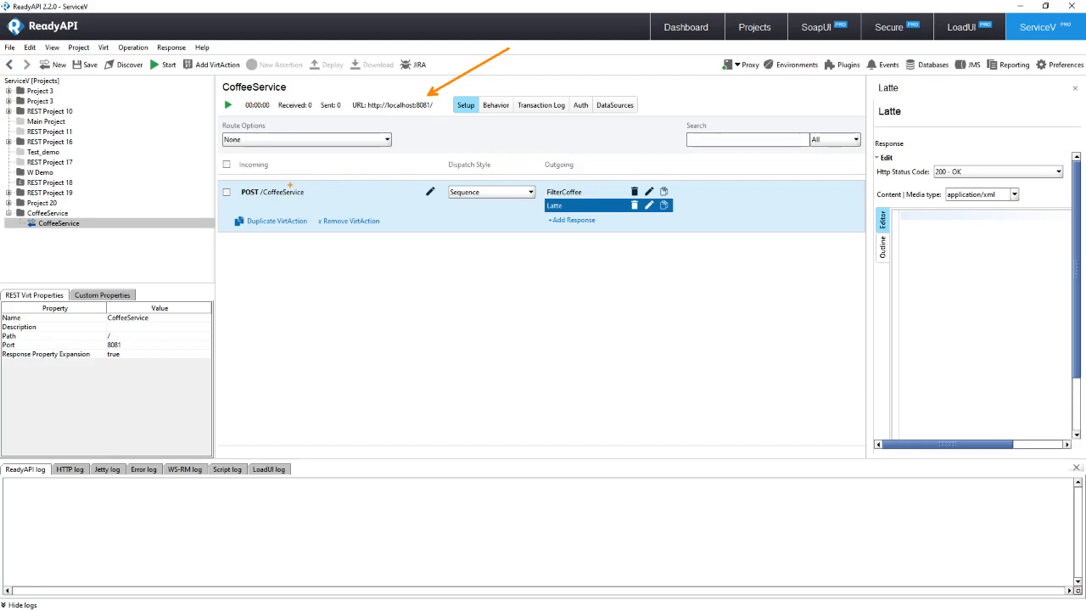
Set the dispatch style of the POST /CoffeeService action to XPath
mouse_move(290, 185)
mouse_down()
mouse_move(330, 161)
mouse_move(288, 209)
mouse_move(218, 197)
mouse_up()
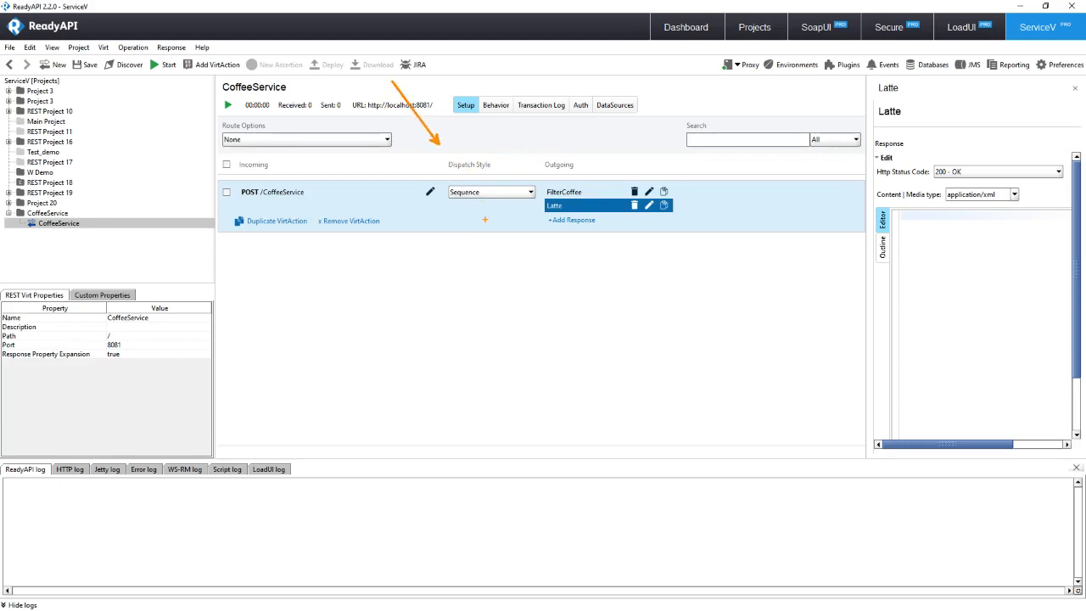
click(485, 194)
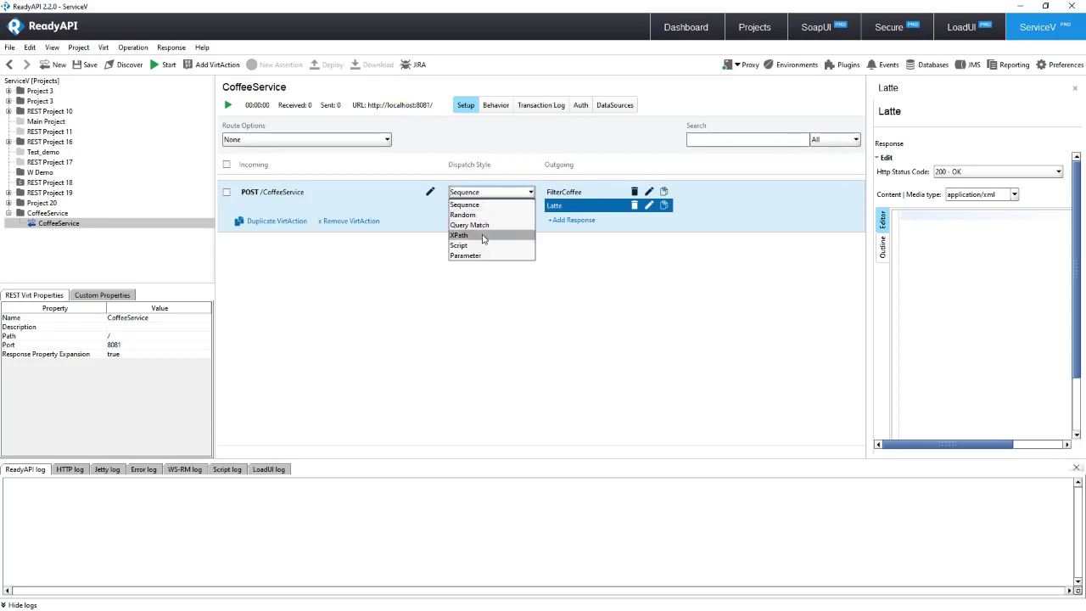
click(483, 236)
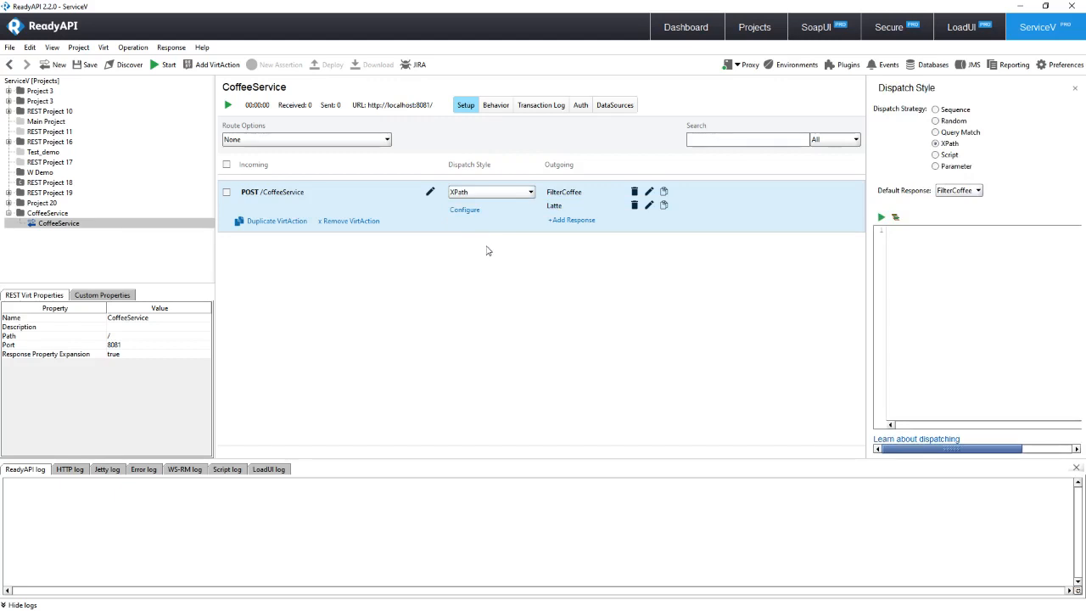
Write the FilterCoffee response body as a <coffee> XML element containing the text "Hi from Filter Coffee"
click(565, 196)
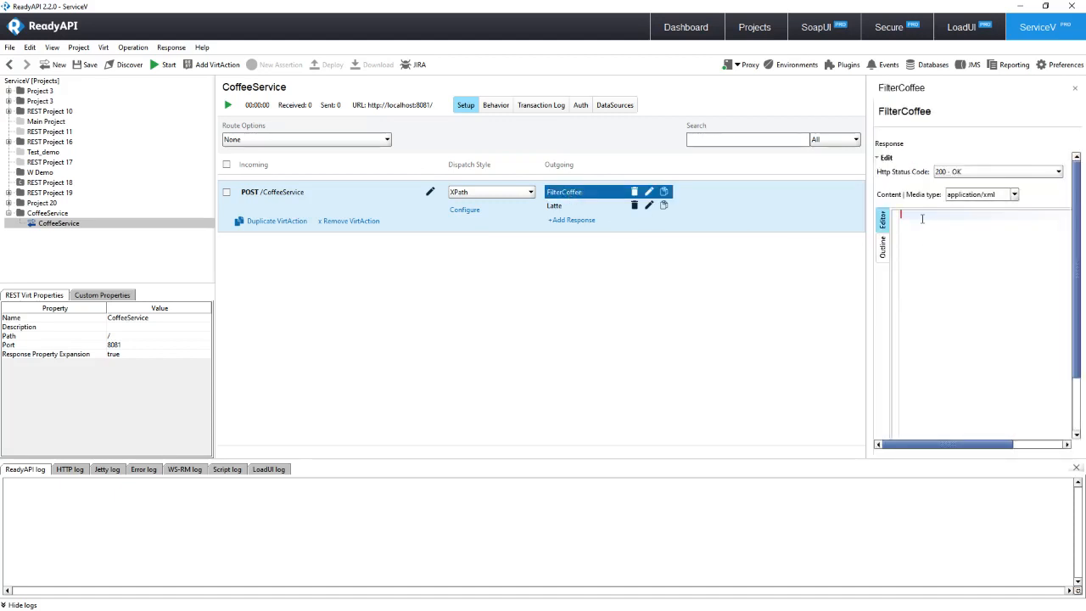
text(<)
text(so)
text(ffee)
text(>)
text(</coffee)
key(Left)
key(Left)
key(Left)
key(Left)
key(Left)
key(Return)
key(Return)
text(Hi from Filter Coffee)
Copy the FilterCoffee response body into the Latte response with media type application/xml, changing its text to "Hi from Latte"
key(ctrl+a)
key(ctrl+c)
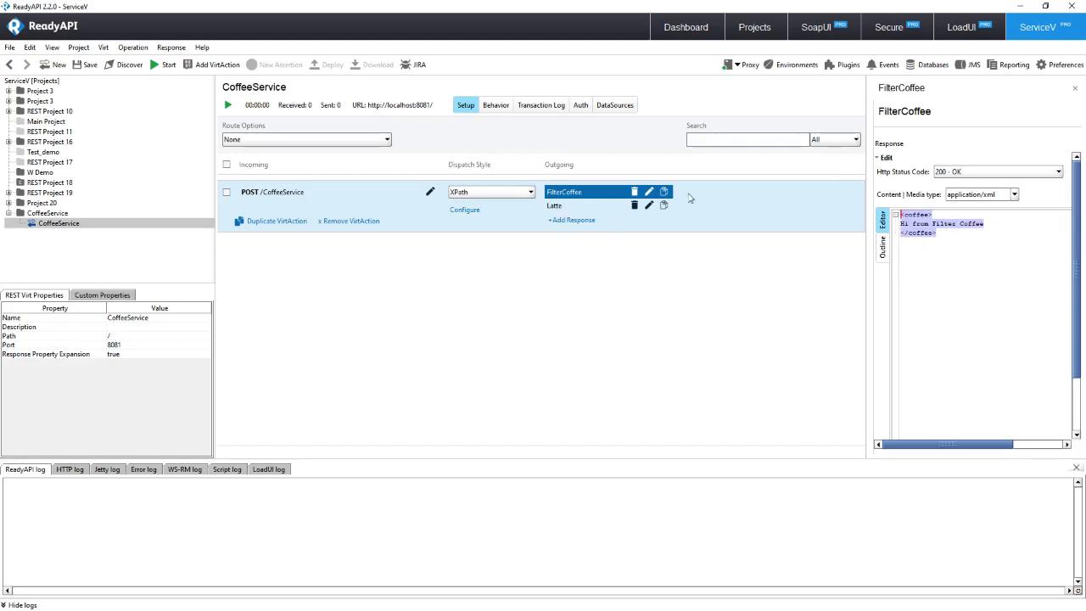
click(562, 208)
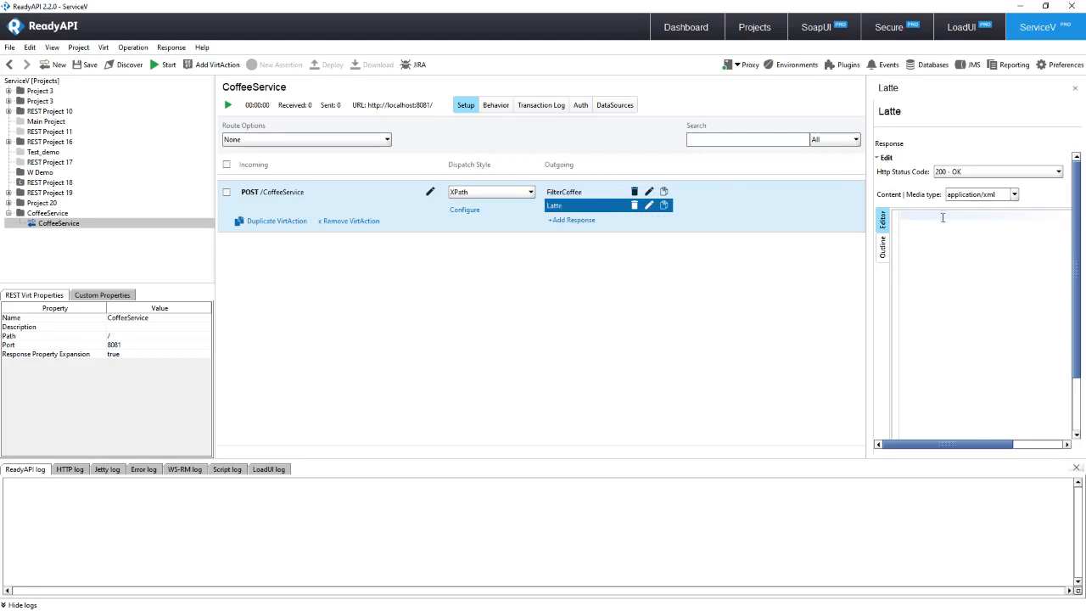
click(881, 159)
click(880, 160)
click(1015, 194)
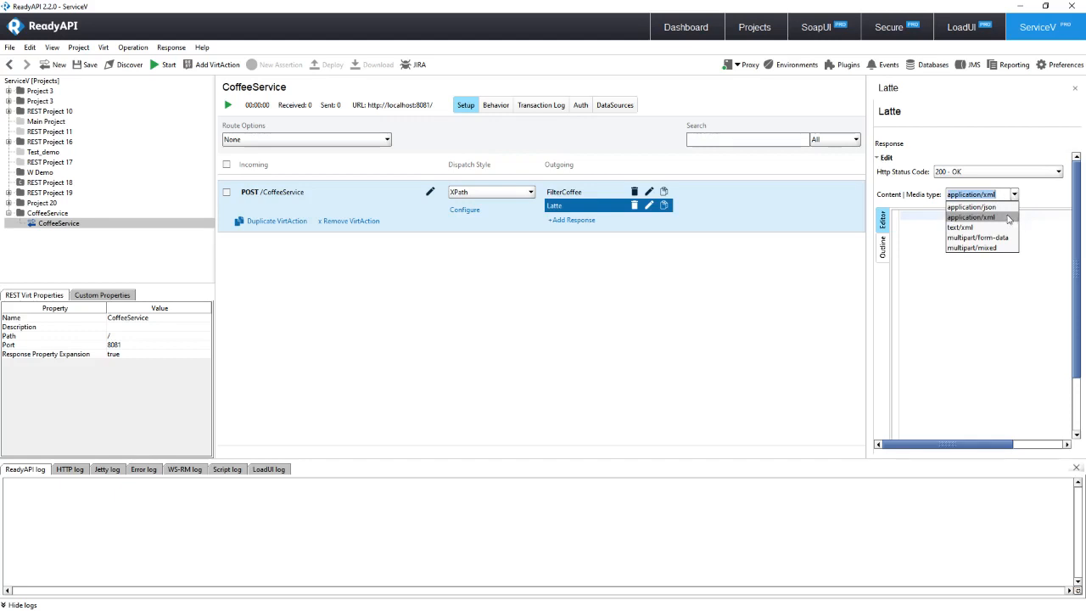
click(972, 217)
click(950, 214)
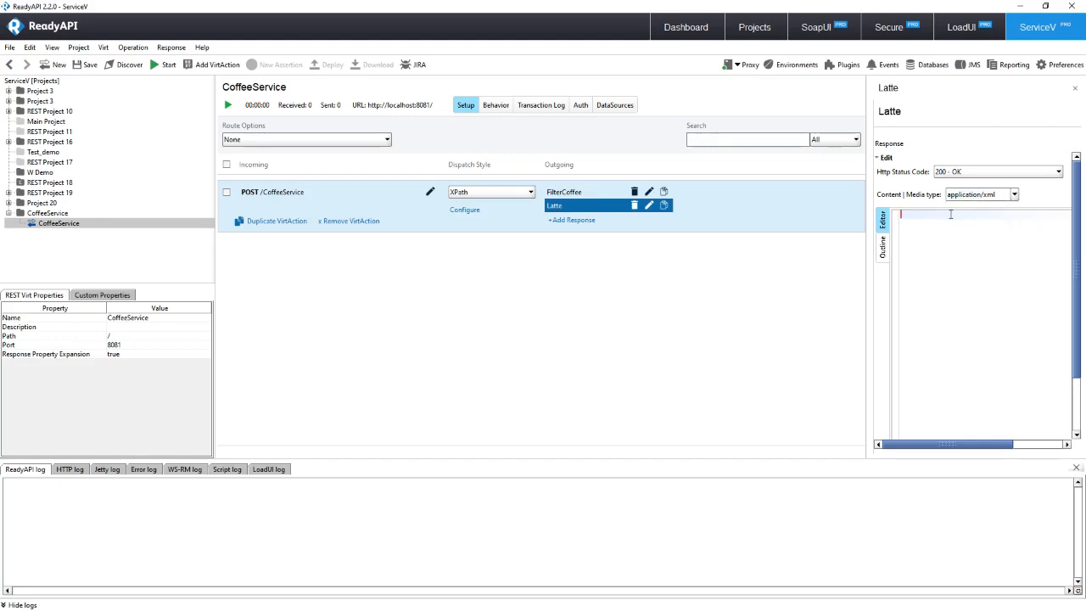
key(ctrl+v)
drag(986, 223, 932, 222)
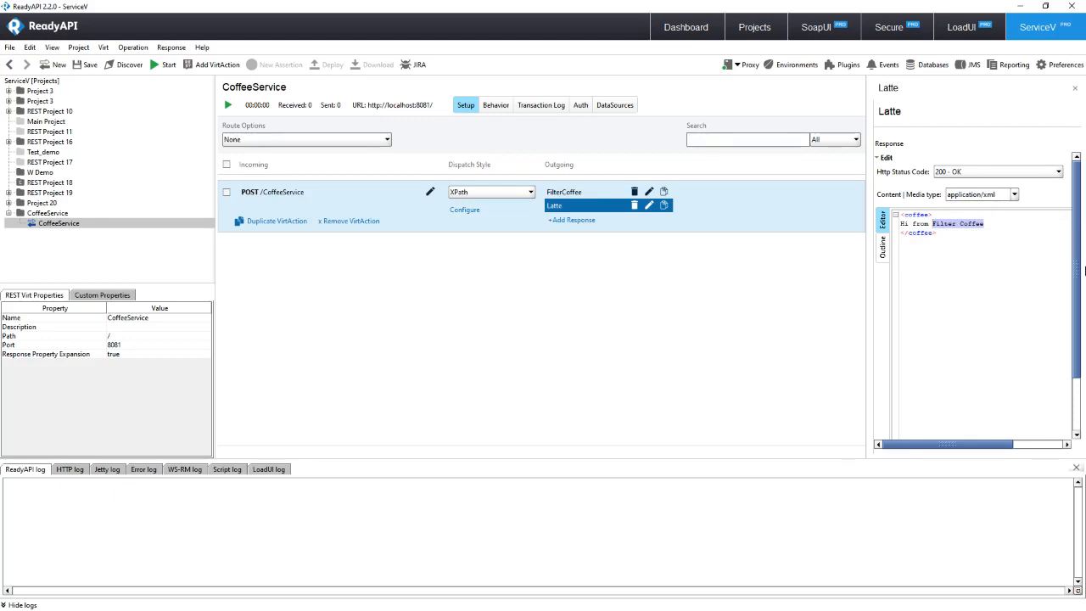
text(Latte)
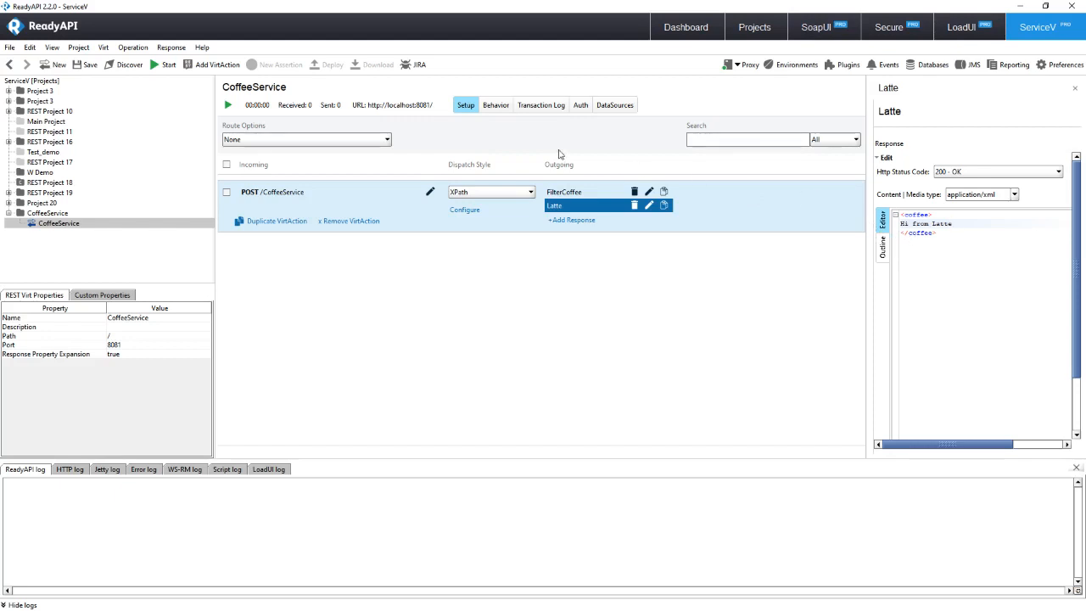
Start the CoffeeService virtual service, and add a test suite with one test case to the CoffeeService project in SoapUI
click(227, 107)
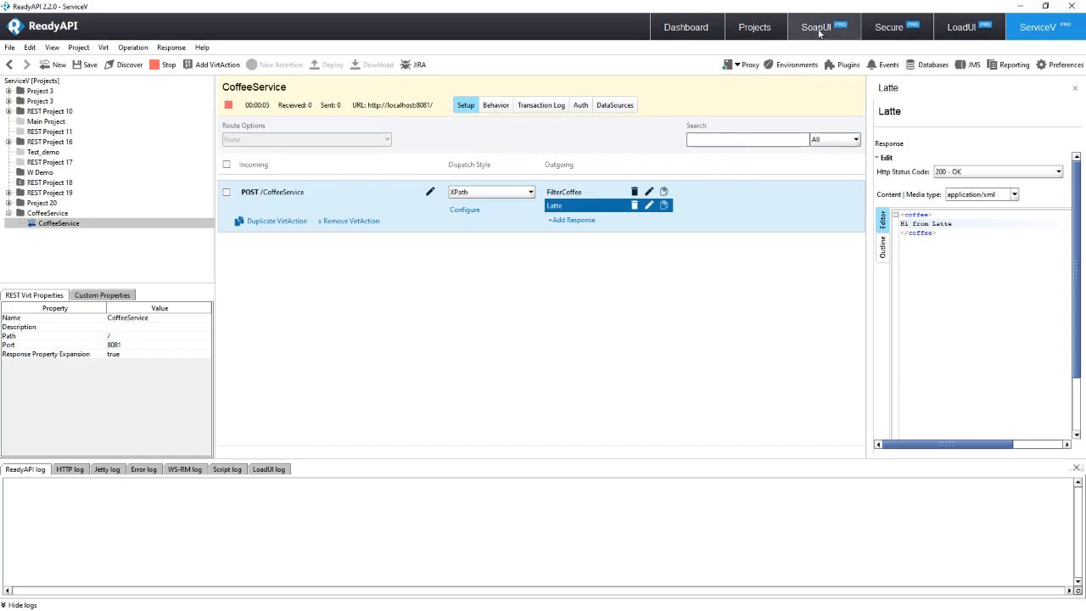
click(818, 31)
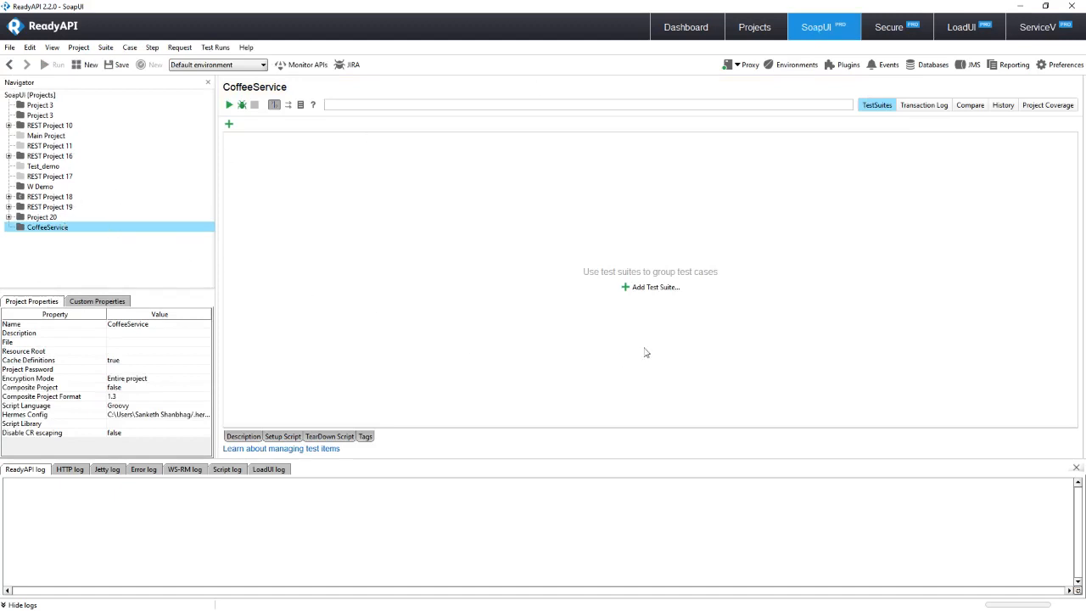
click(638, 291)
click(524, 323)
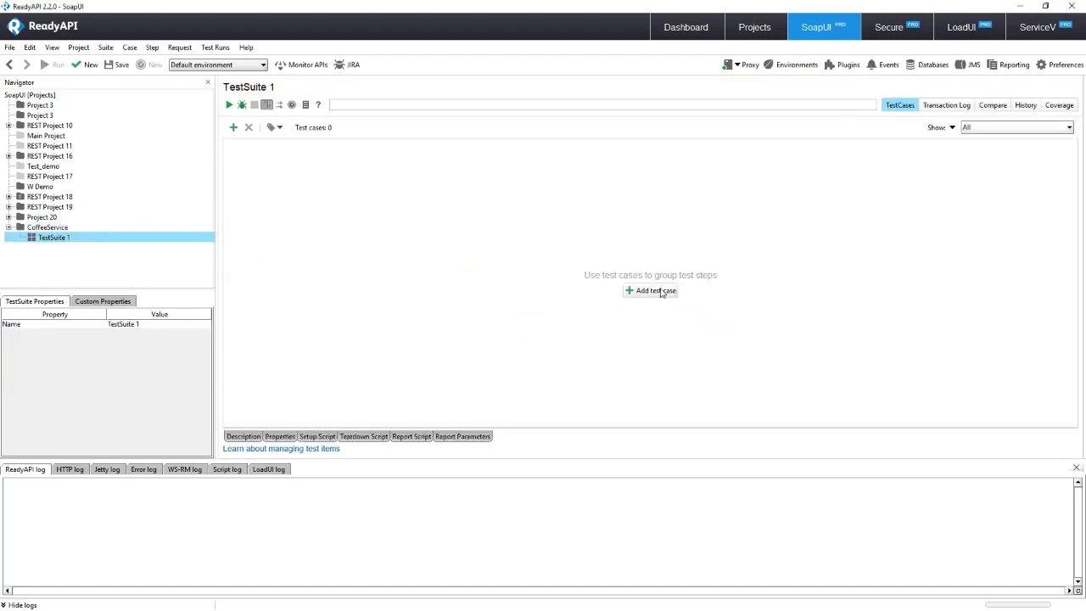
click(661, 293)
click(525, 327)
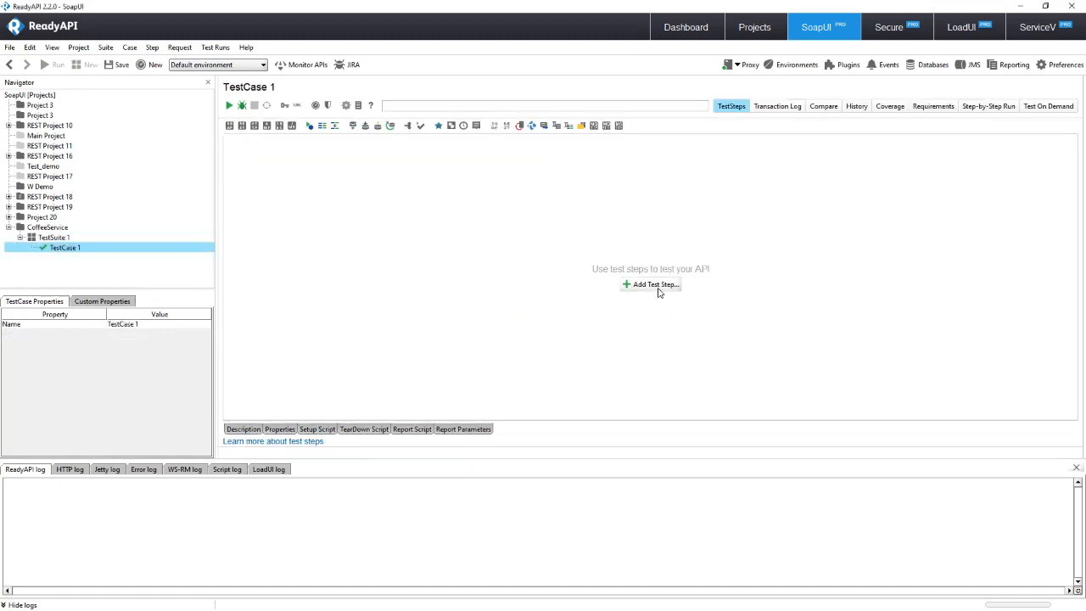
click(657, 286)
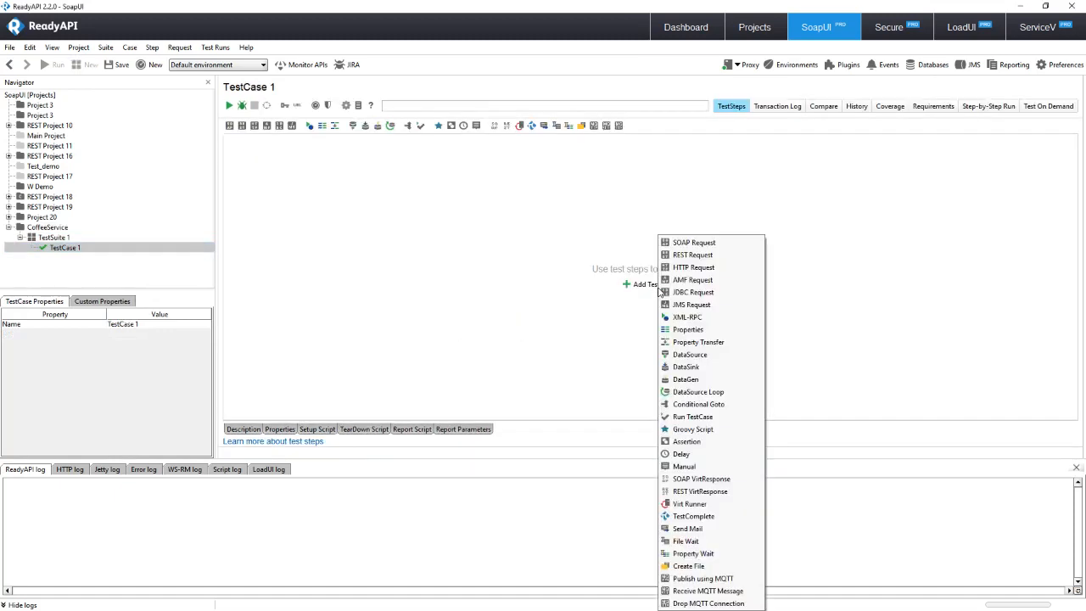
click(707, 255)
click(520, 327)
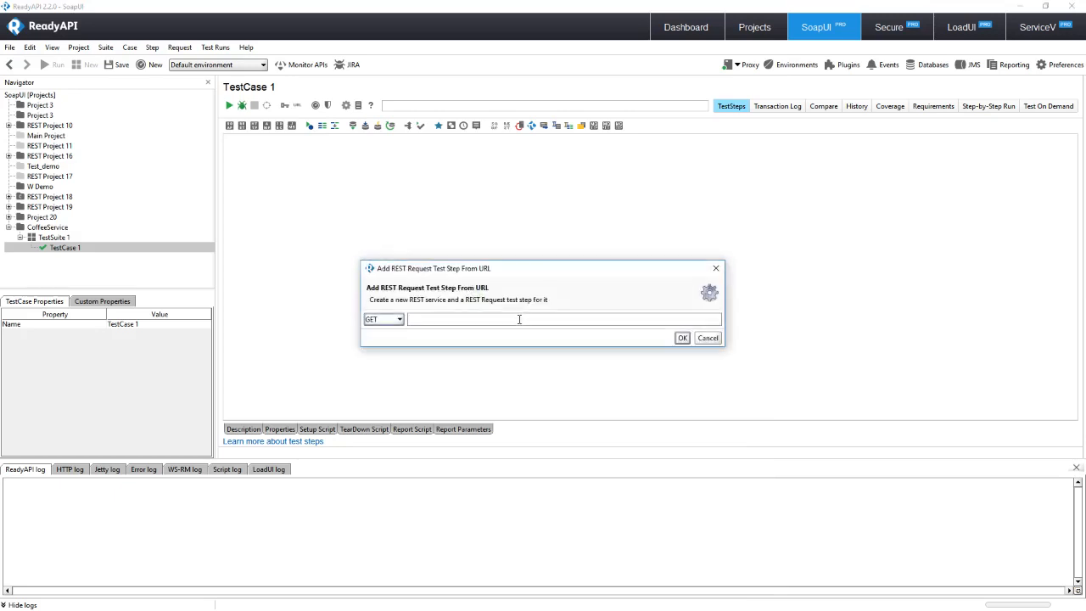
click(399, 320)
click(392, 342)
click(451, 320)
text(http://localhost:8081)
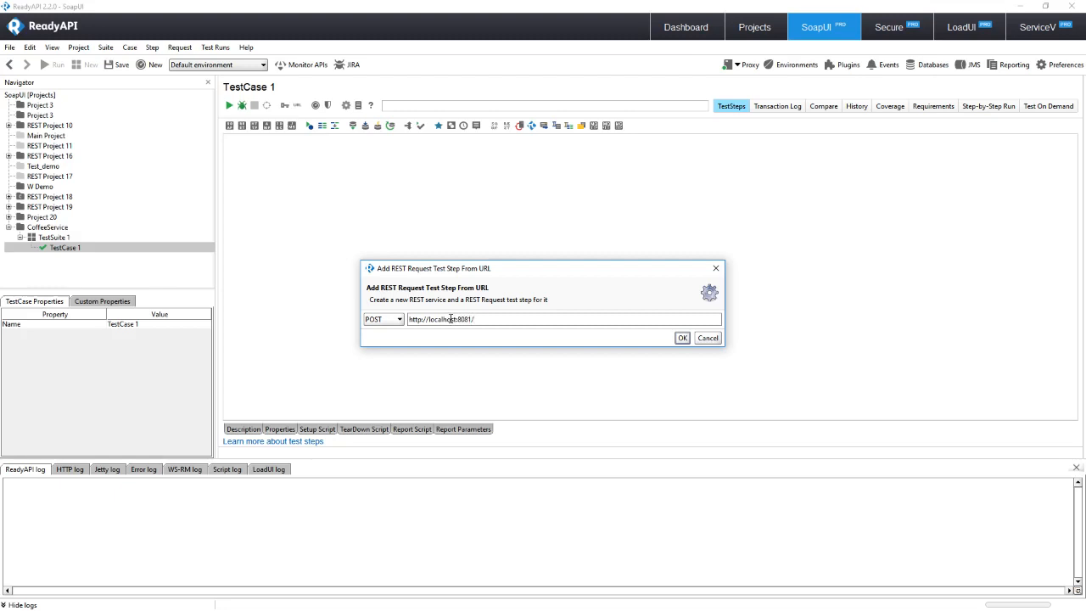
text(/CoffeeService)
click(682, 338)
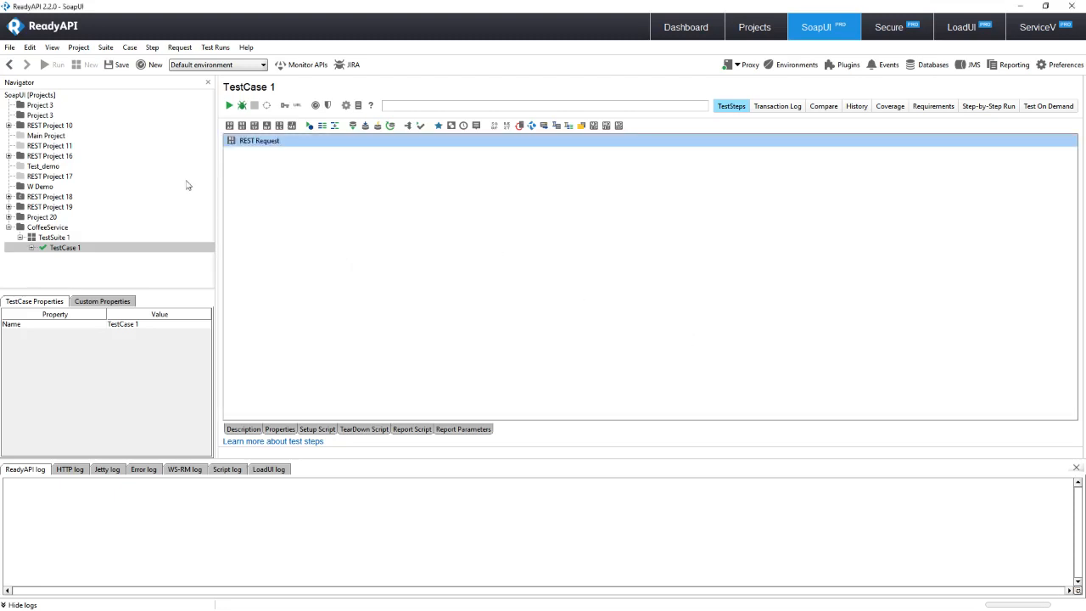
Open the new REST Request test step and submit it twice to the virtual service with an empty body
click(32, 248)
double_click(63, 258)
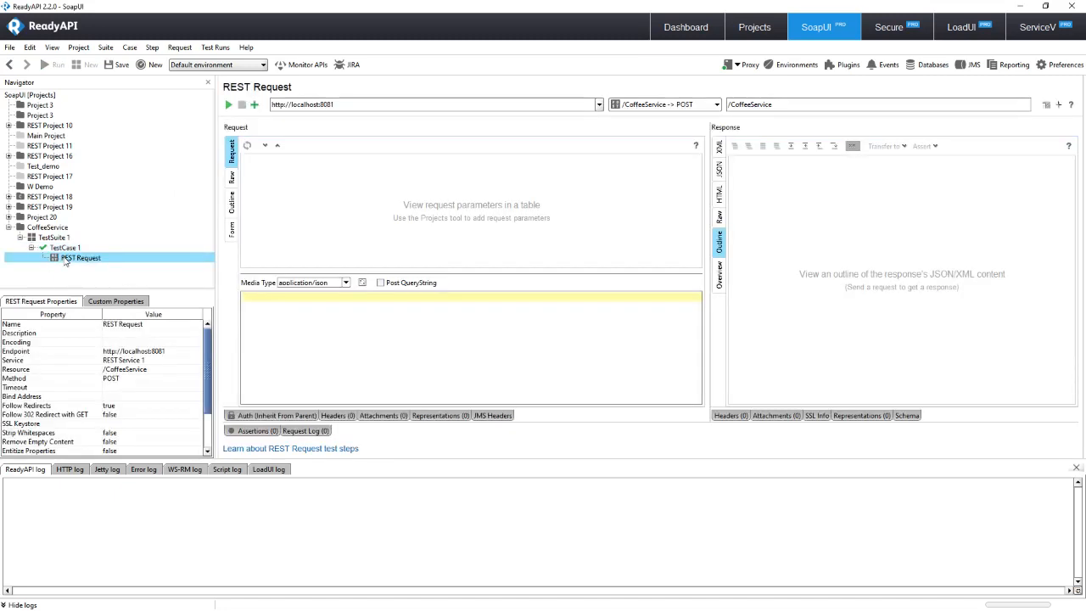
click(1014, 34)
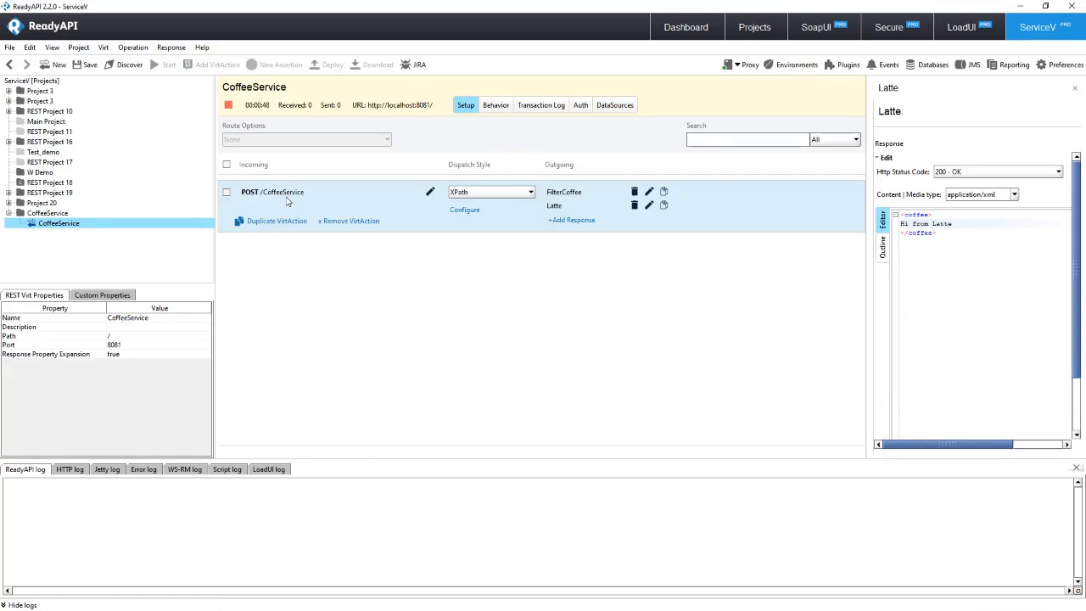
click(816, 27)
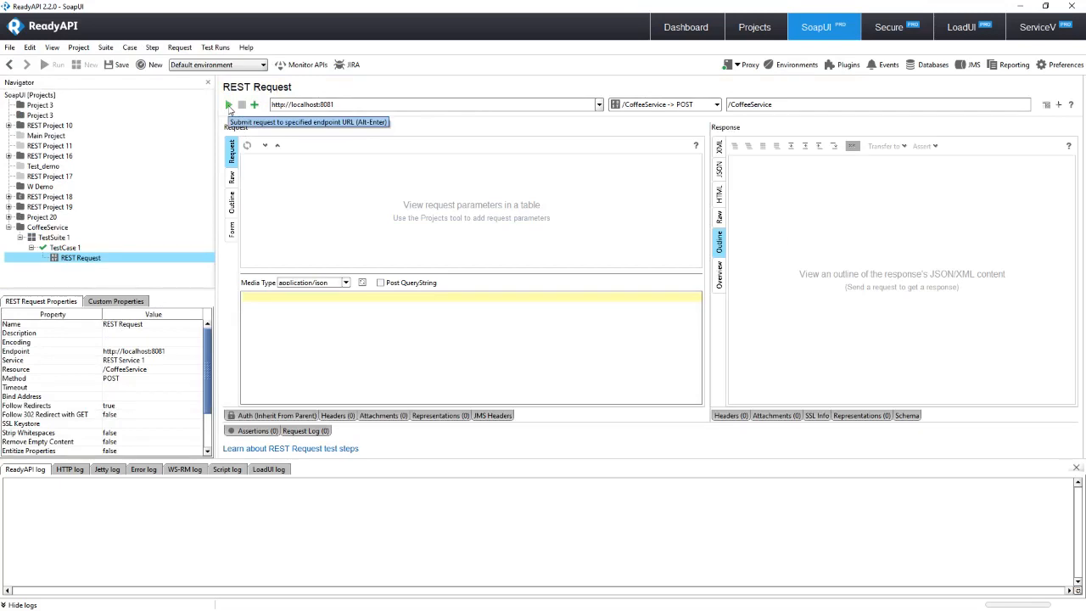
click(229, 106)
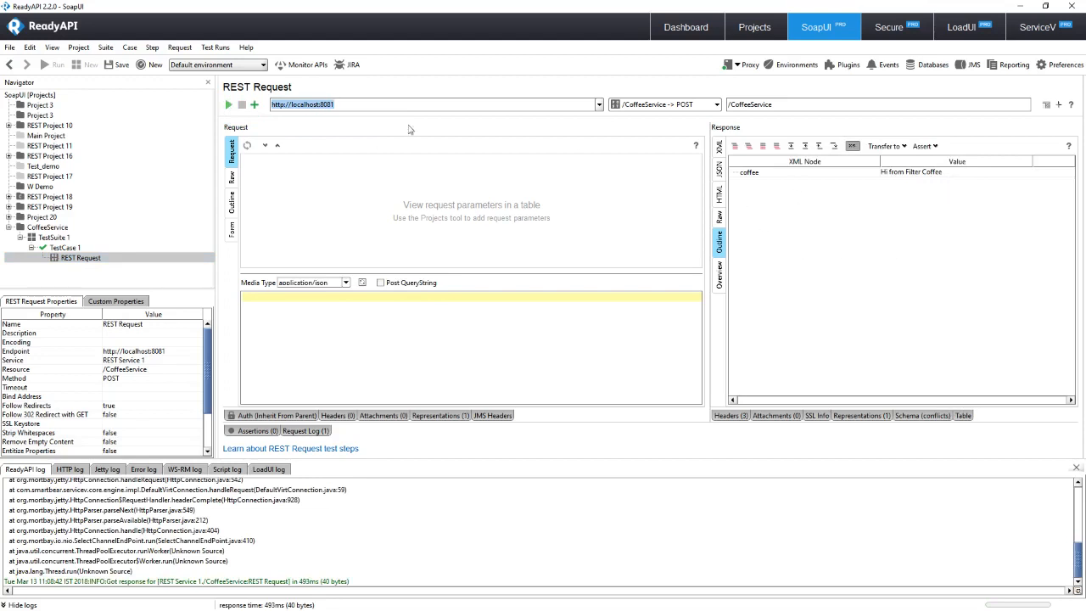
click(229, 105)
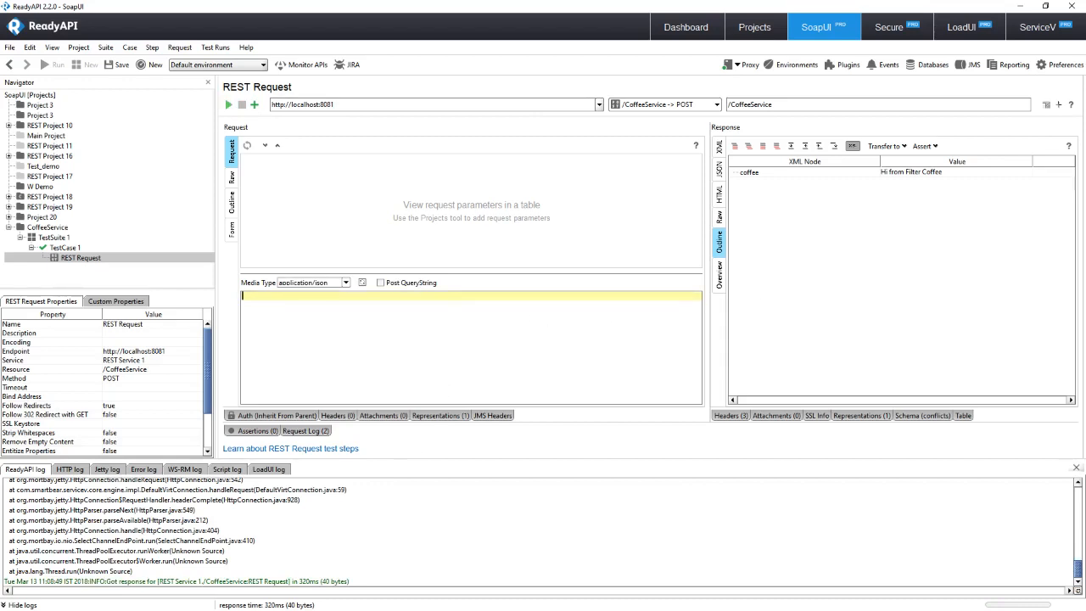
key(alt+Tab)
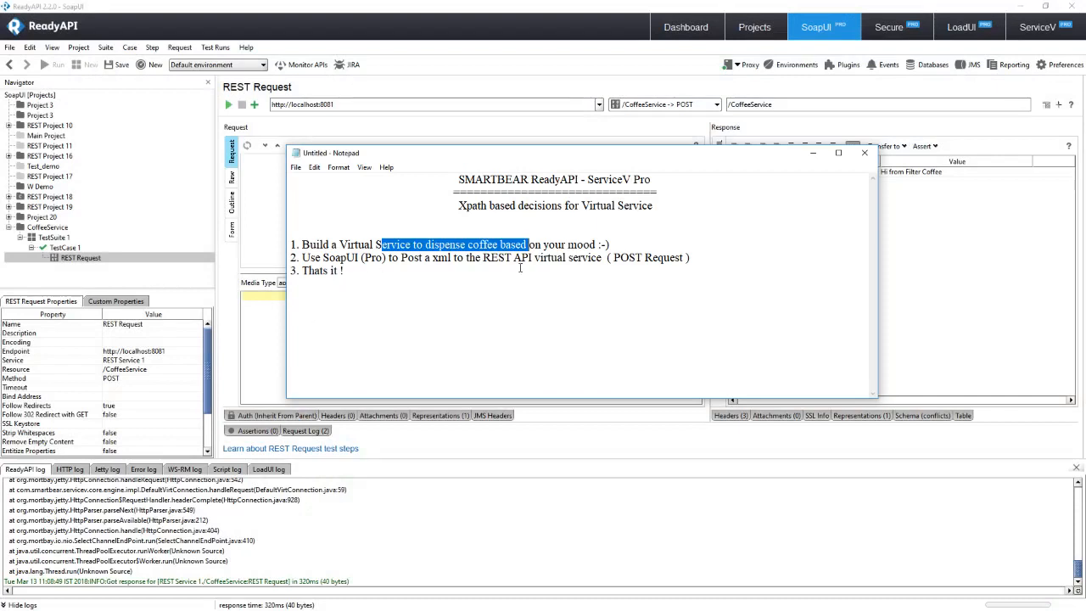
click(546, 303)
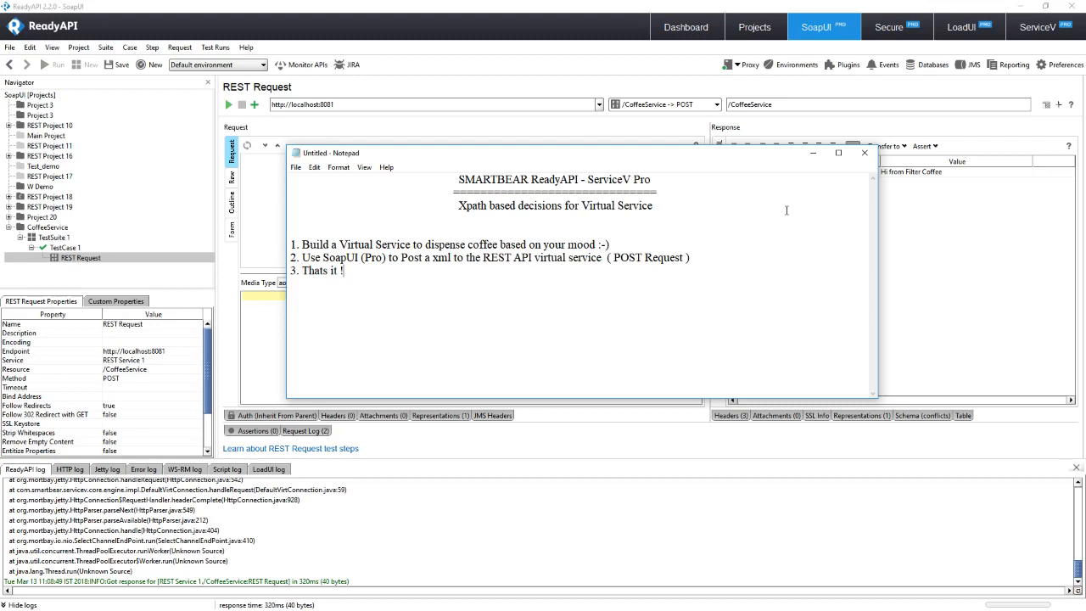
click(813, 153)
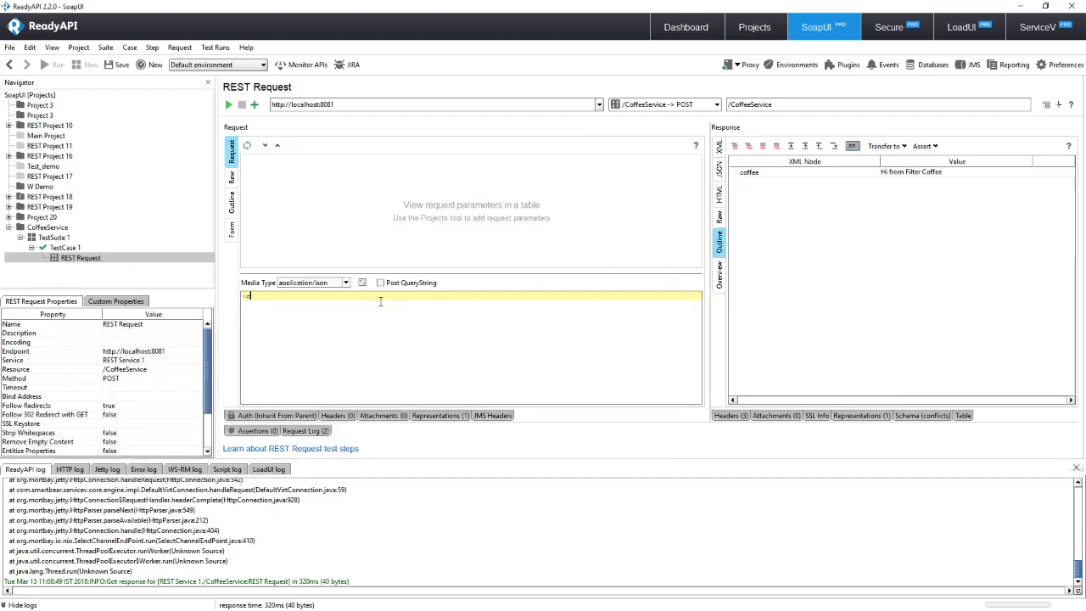
Enter an empty <coffee></coffee> element as the request body and set the media type to application/xml
text(coffee><)
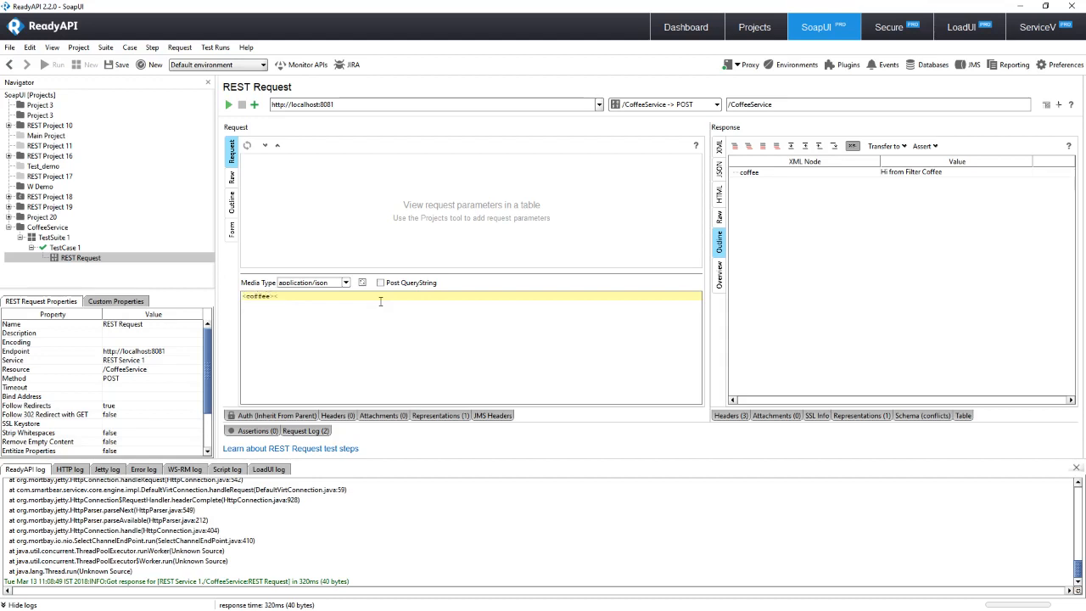
text(/cooffee>)
click(346, 282)
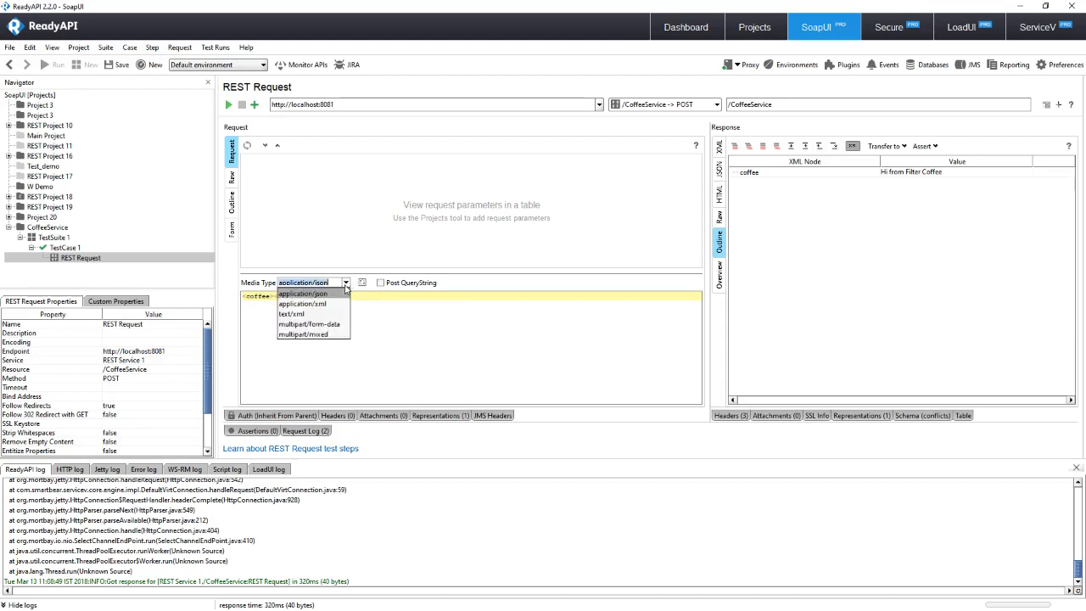
click(337, 305)
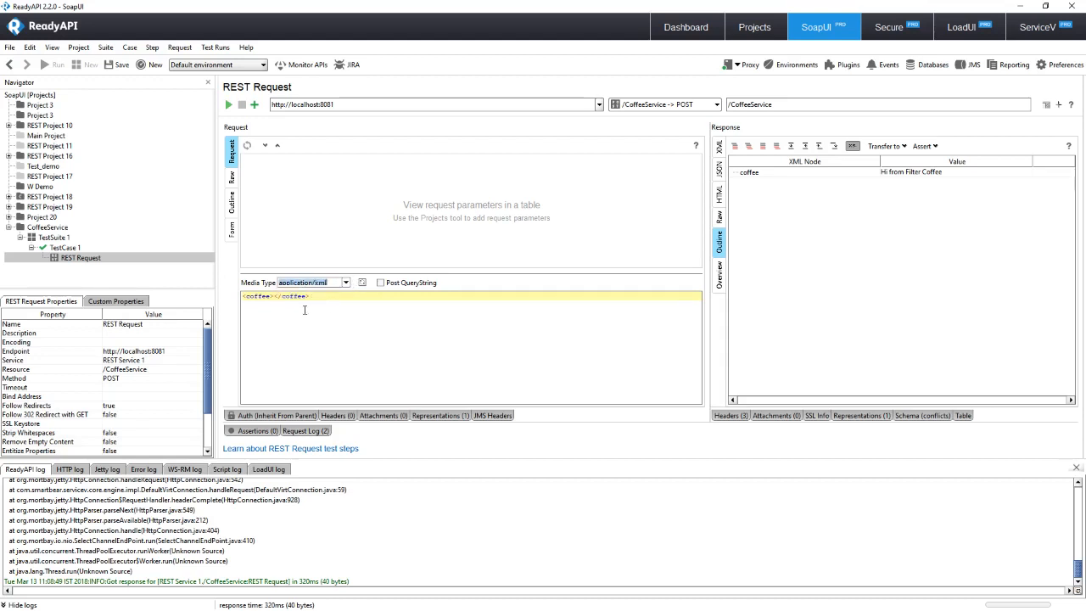
Insert <mood>Happy</mood> on its own line inside the request's <coffee> element, and submit the request
key(Return)
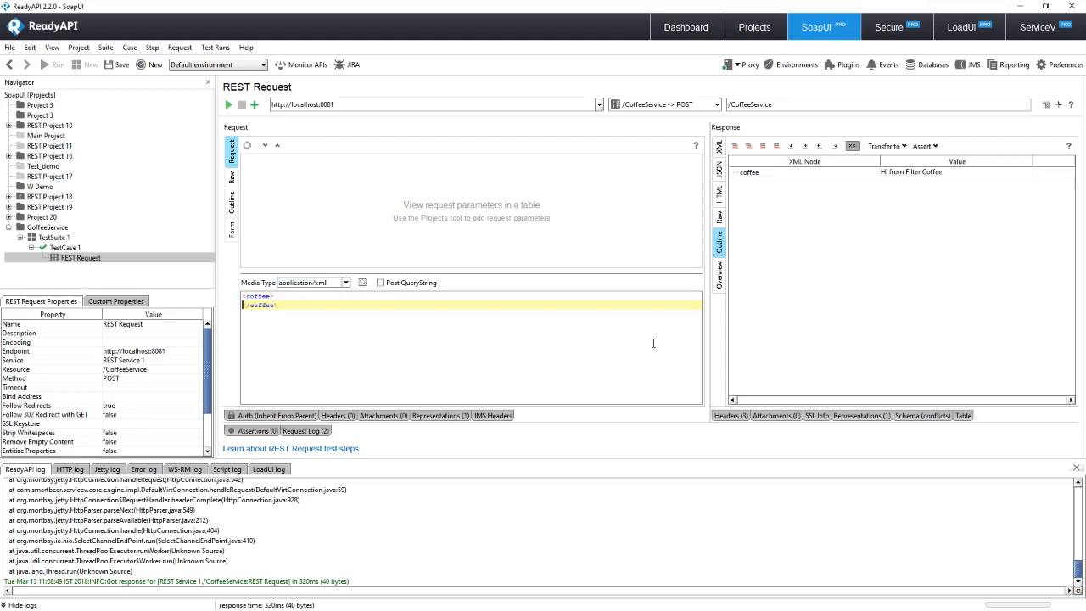
key(Return)
text(<moc)
text(d></mood>)
text(Happy</mood>)
click(228, 105)
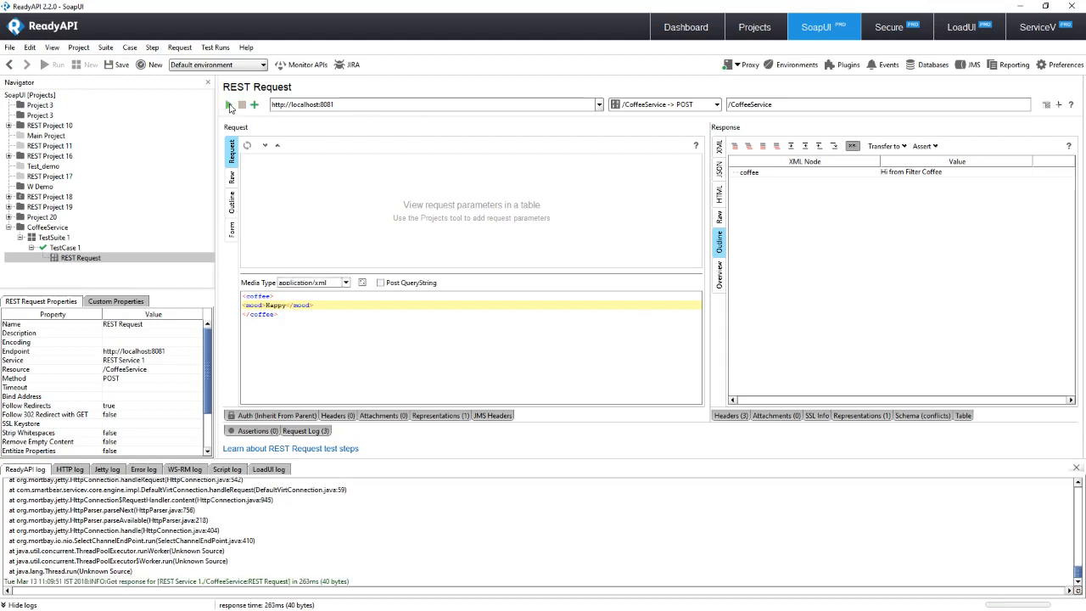
click(922, 173)
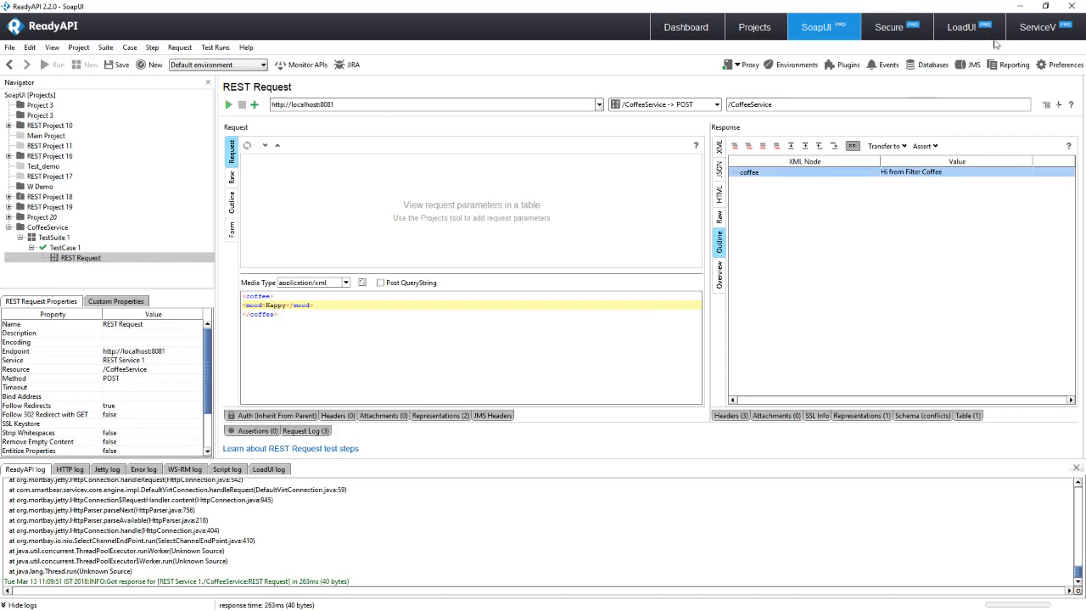
In ServiceV, configure the XPath dispatch of the POST /CoffeeService action with //coffee[1]/mood[1], picked from the mood node of the received request
click(1046, 28)
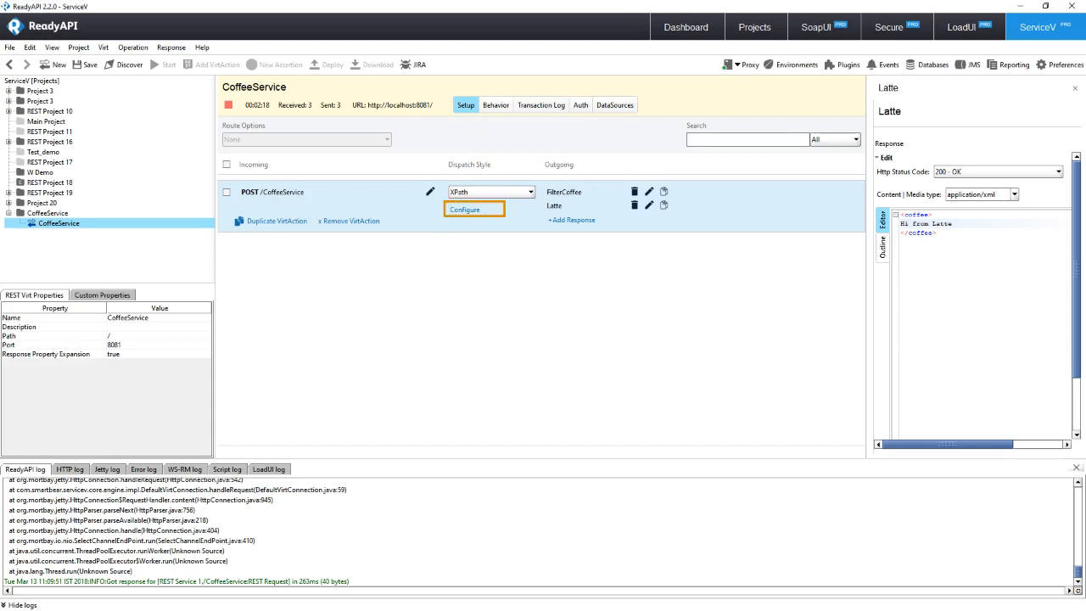
click(465, 210)
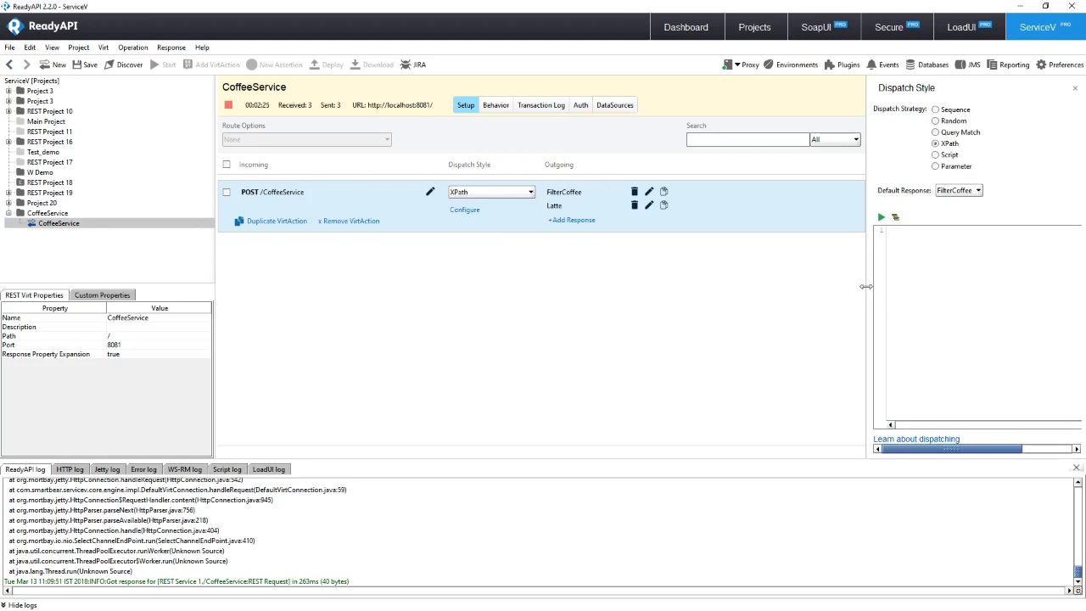
drag(867, 289, 686, 290)
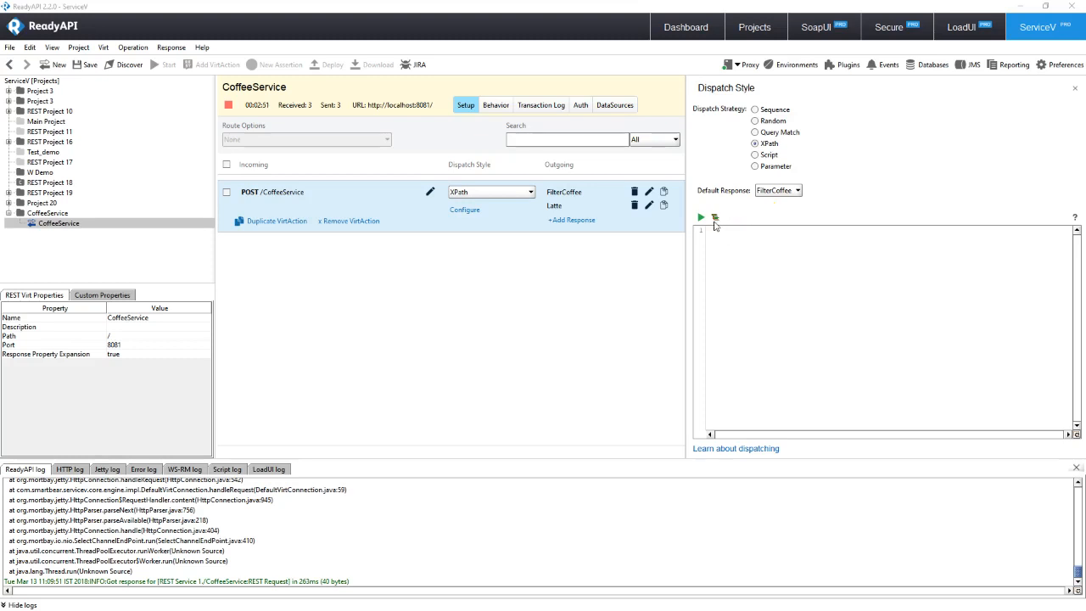
click(717, 219)
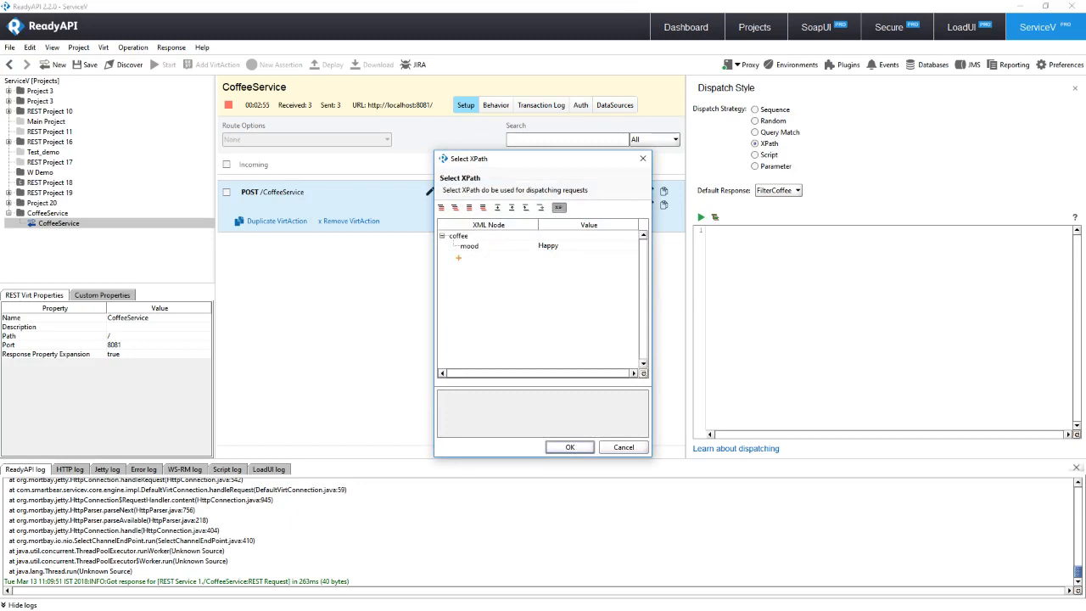
drag(450, 243, 443, 299)
drag(481, 258, 478, 298)
drag(551, 258, 550, 311)
click(567, 247)
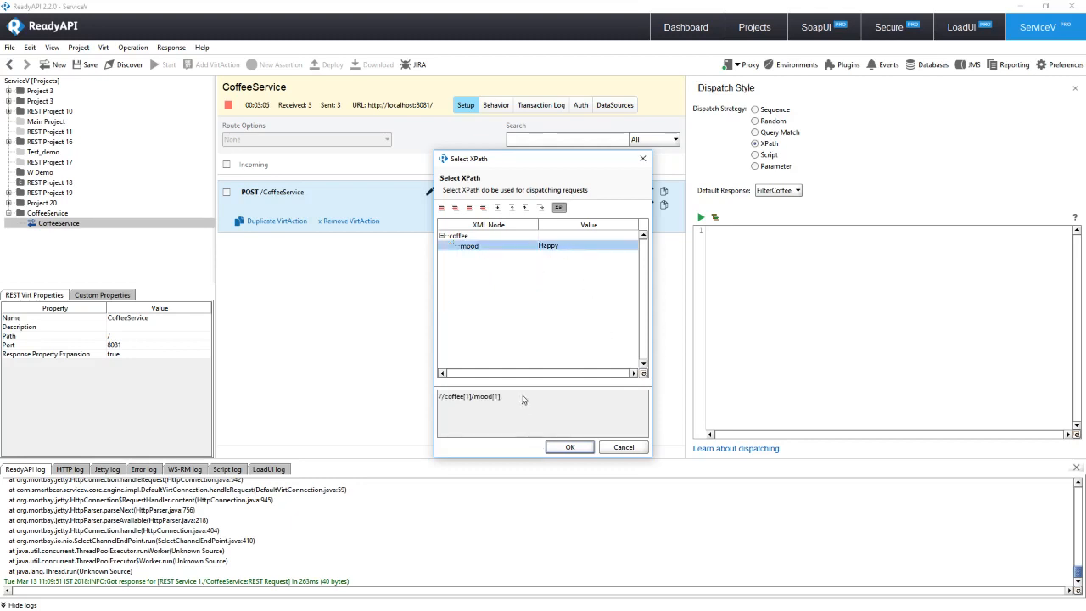
drag(439, 409, 431, 396)
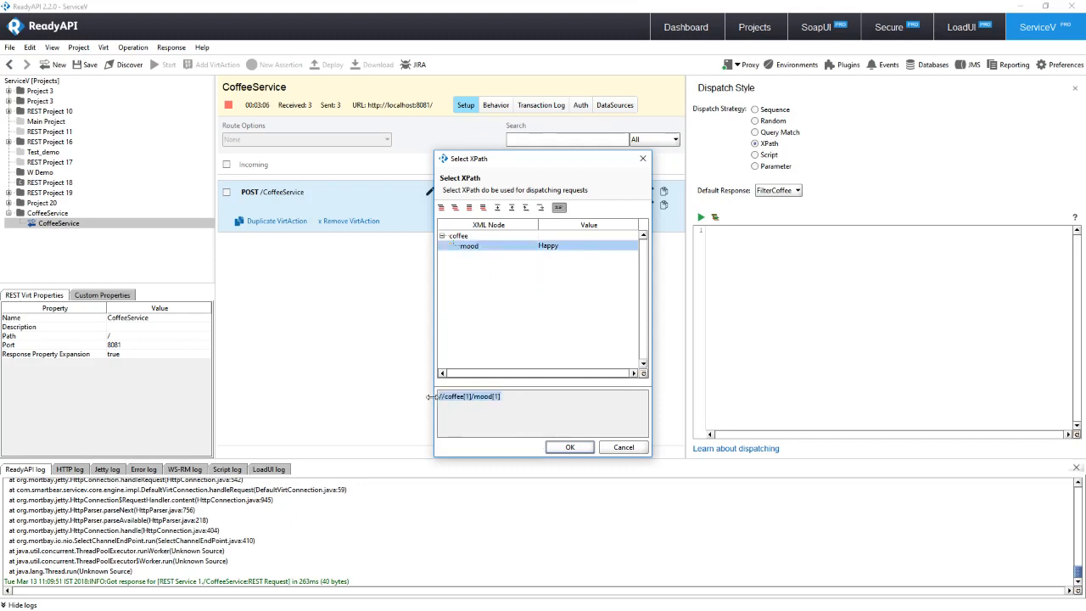
click(570, 447)
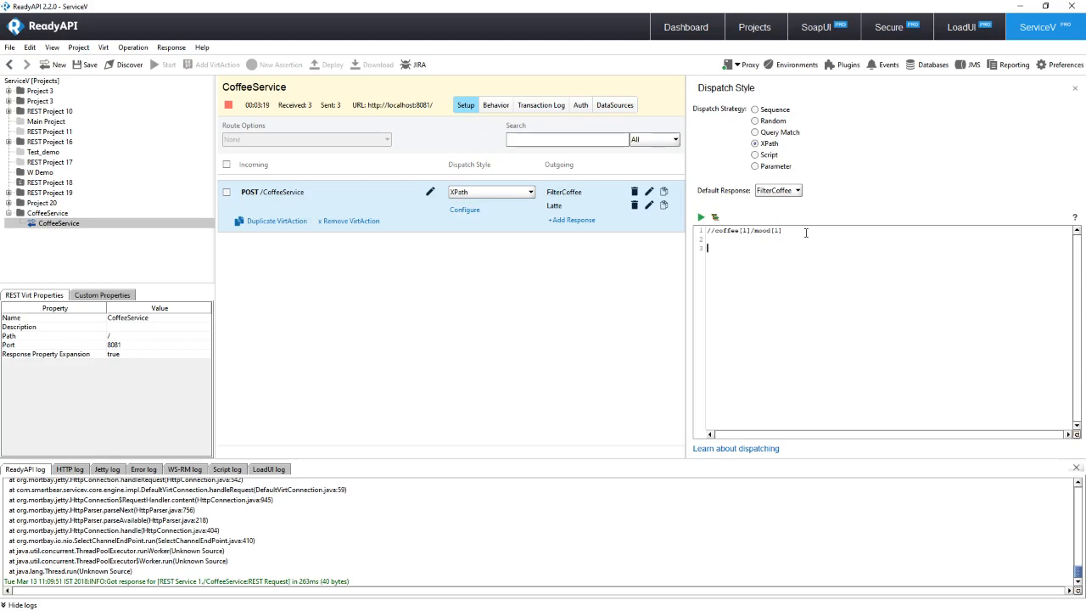
Turn the XPath dispatch expression into the condition if(//coffee[1]/mood[1] = 'serious') then
text(if()
drag(807, 234, 707, 230)
key(ctrl+x)
key(ctrl+v)
text(= )
text(')
text(serious)
text(')
text() then)
Complete the dispatch condition with 'FilterCoffee' as the result and 'Latte' as the else result, each on its own line
text(')
text(Filte)
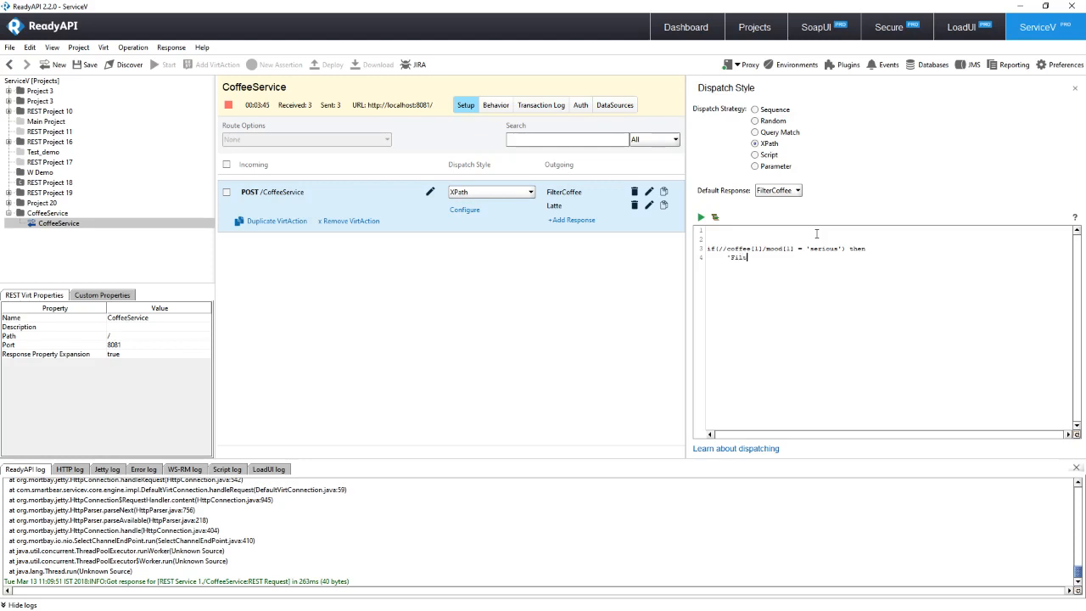
text(rCoffee)
text('     )
text(else)
key(Return)
text('Latte')
key(BackSpace)
Tidy the dispatch script by removing blank lines and adjusting the indentation so it starts on line 1
click(728, 266)
key(BackSpace)
click(727, 276)
key(BackSpace)
key(Up)
key(Tab)
click(750, 285)
key(Delete)
key(Delete)
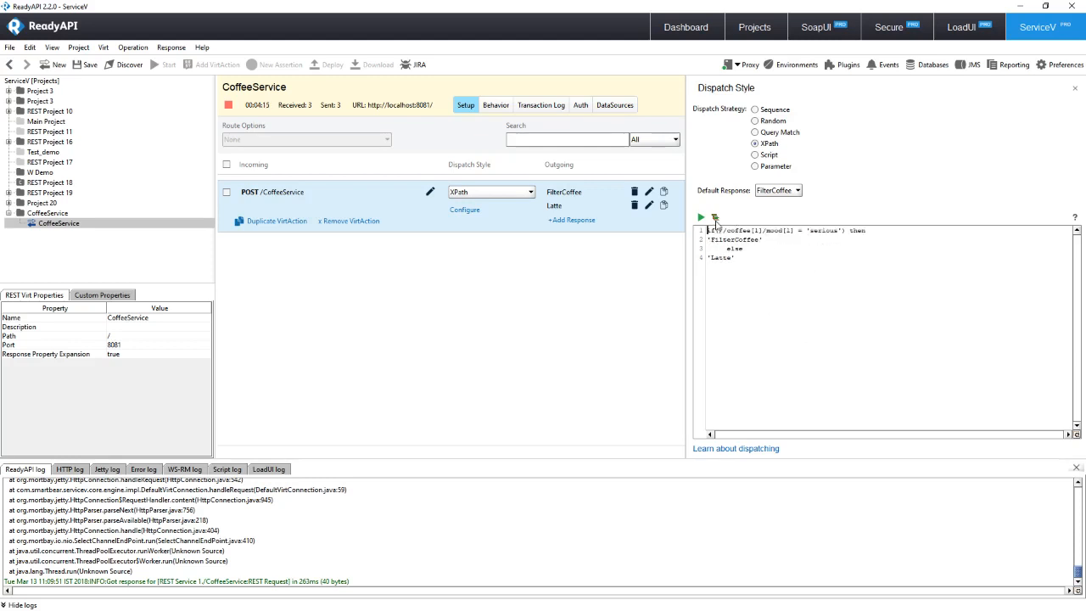
Examine the XPath of the mood node in the received request without inserting it again
click(716, 218)
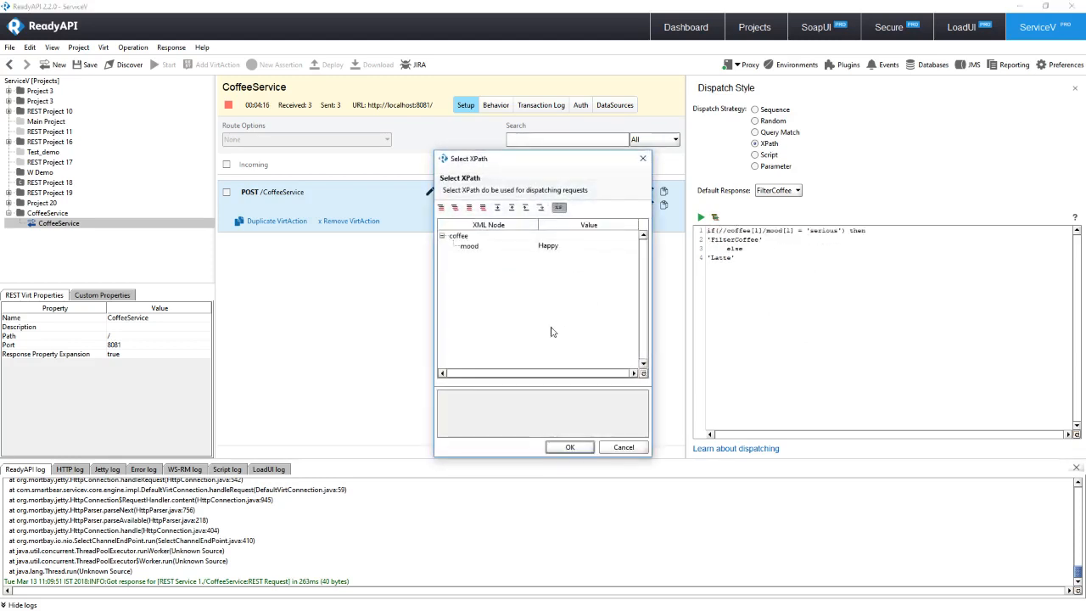
click(567, 237)
click(567, 245)
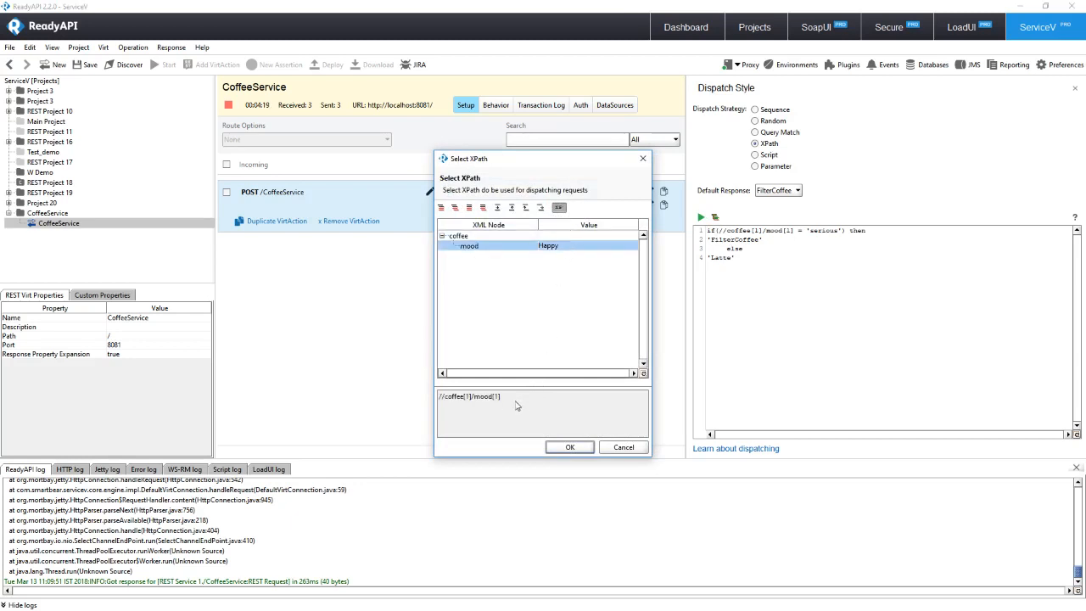
drag(501, 396, 438, 401)
click(618, 448)
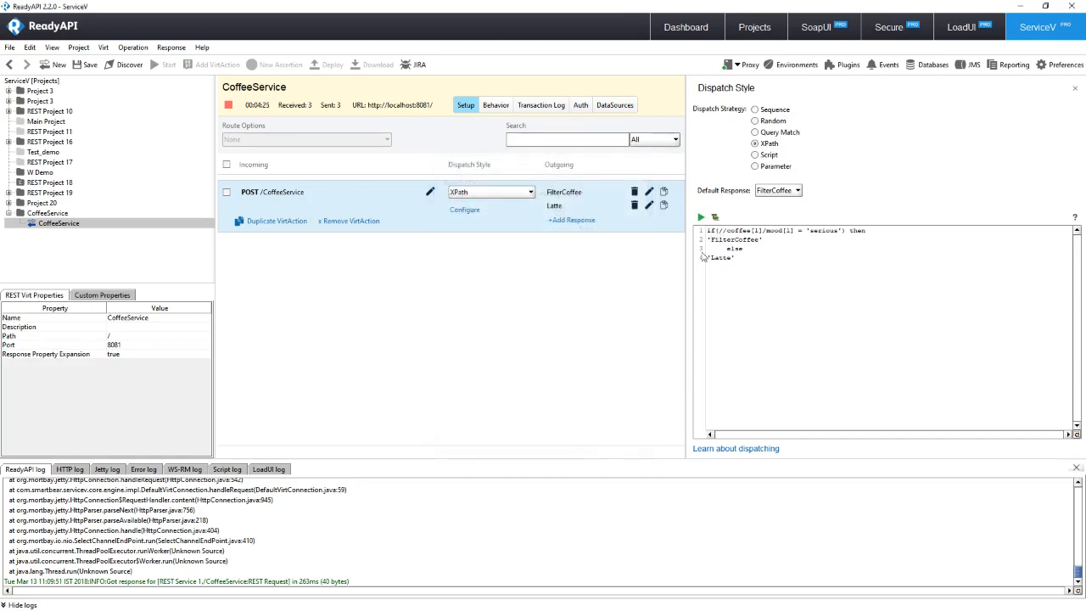
double_click(711, 231)
drag(718, 229, 844, 230)
drag(715, 244, 757, 243)
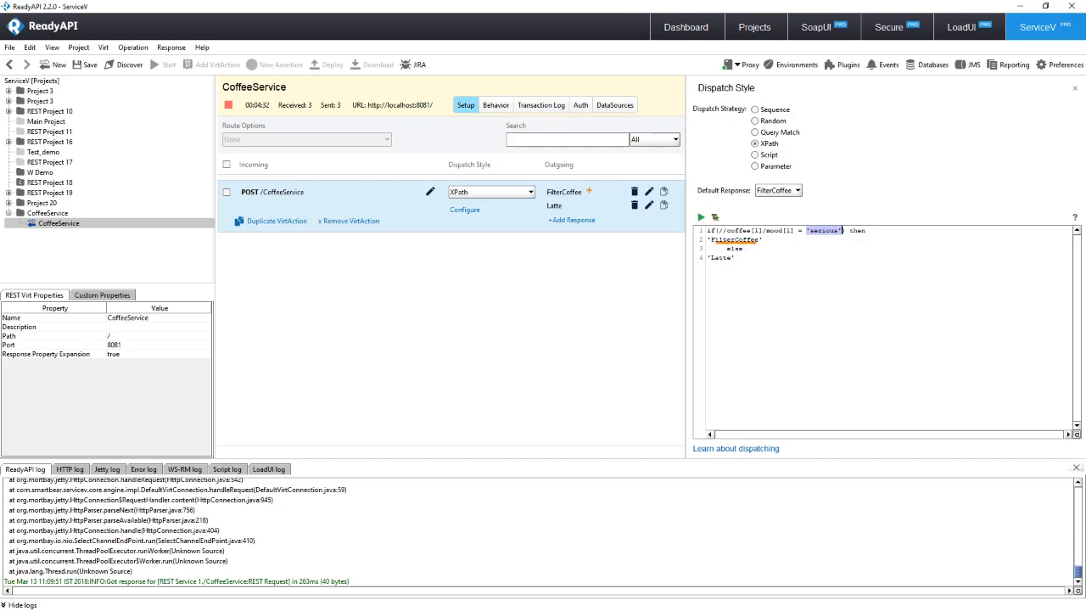
mouse_move(626, 172)
mouse_down()
mouse_move(593, 189)
mouse_move(669, 146)
mouse_up()
drag(713, 263, 752, 262)
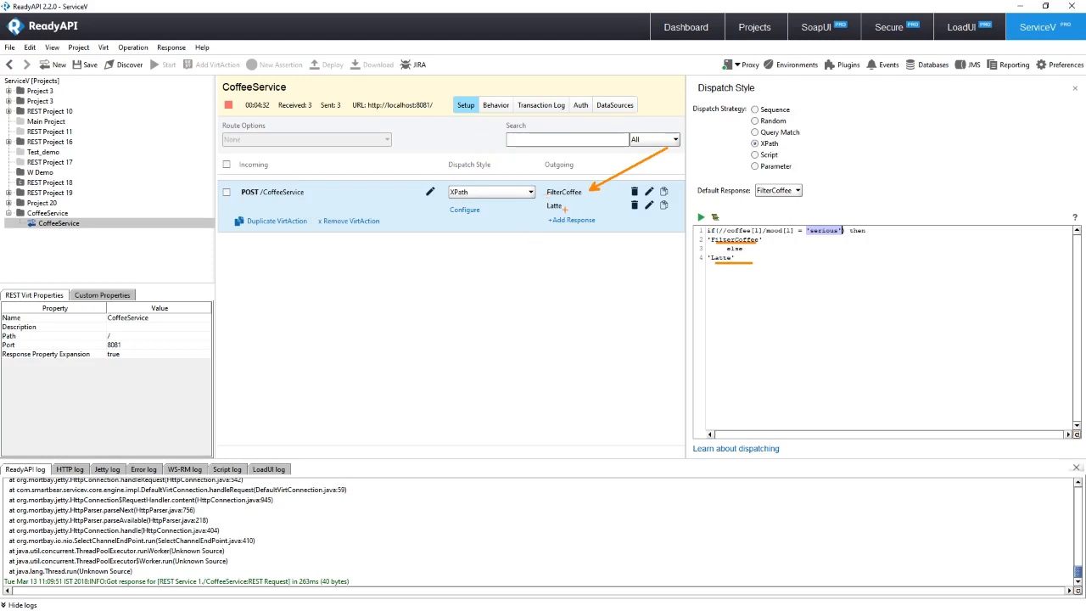
drag(565, 208, 659, 266)
key(Escape)
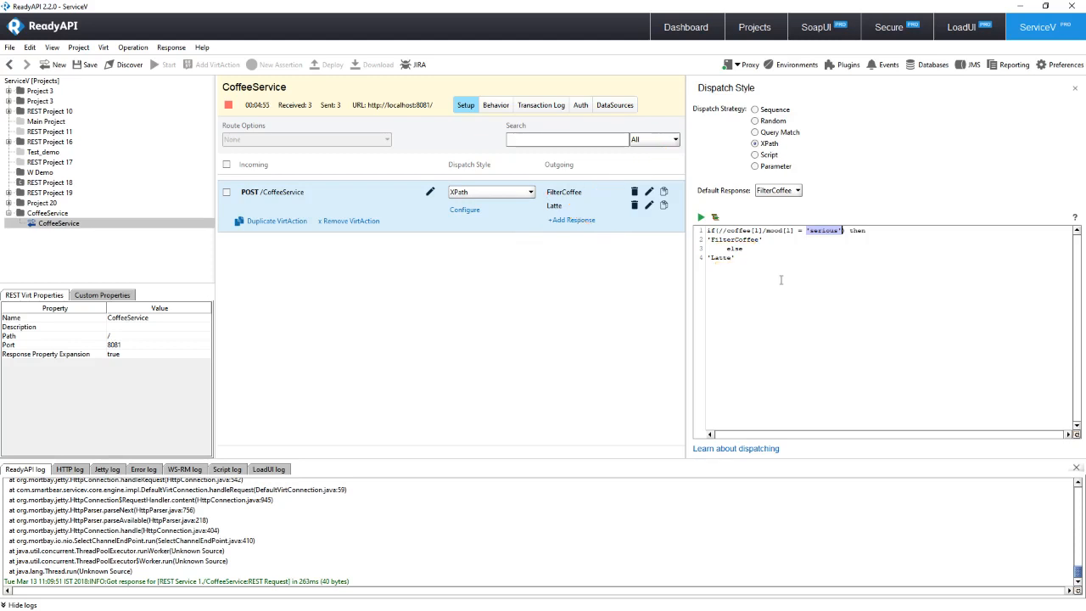
click(790, 310)
Replace the text in the FilterCoffee response's <coffee> element with <response>Here is your Filter Coffee</response>
click(572, 195)
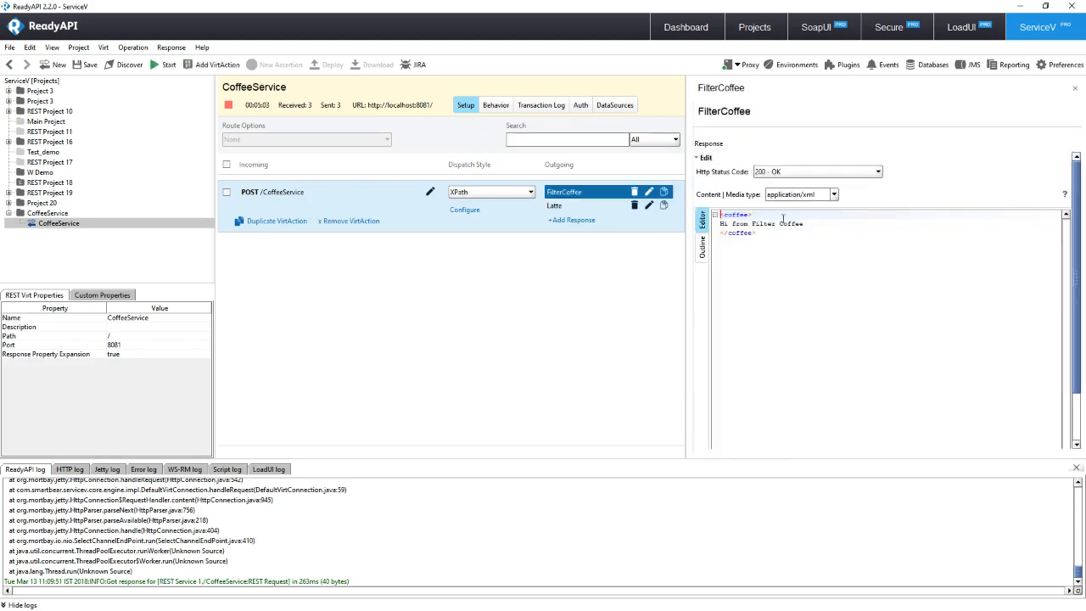
drag(818, 223, 715, 230)
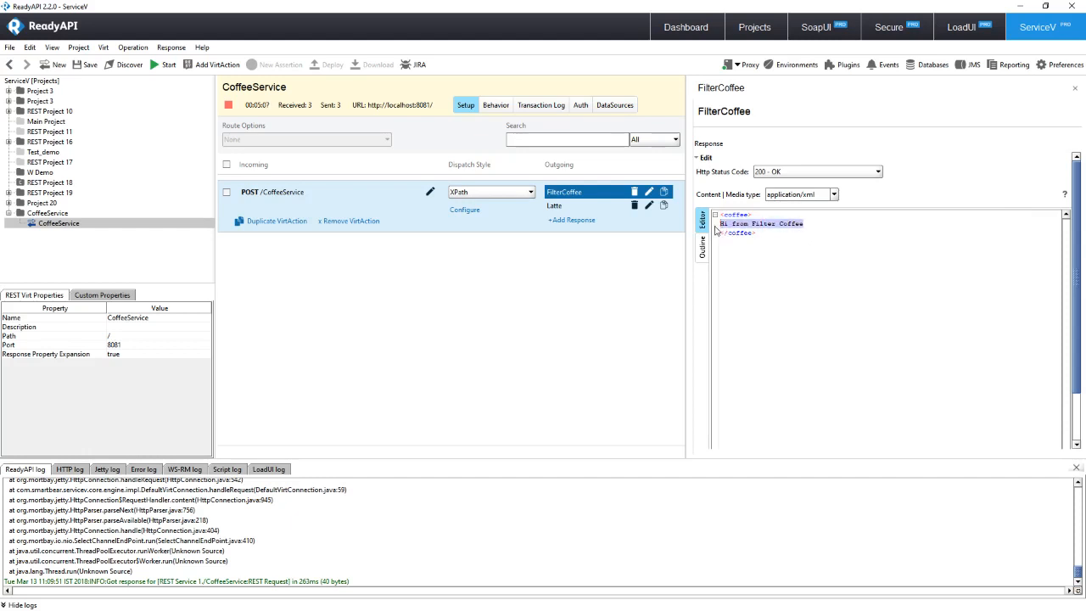
key(BackSpace)
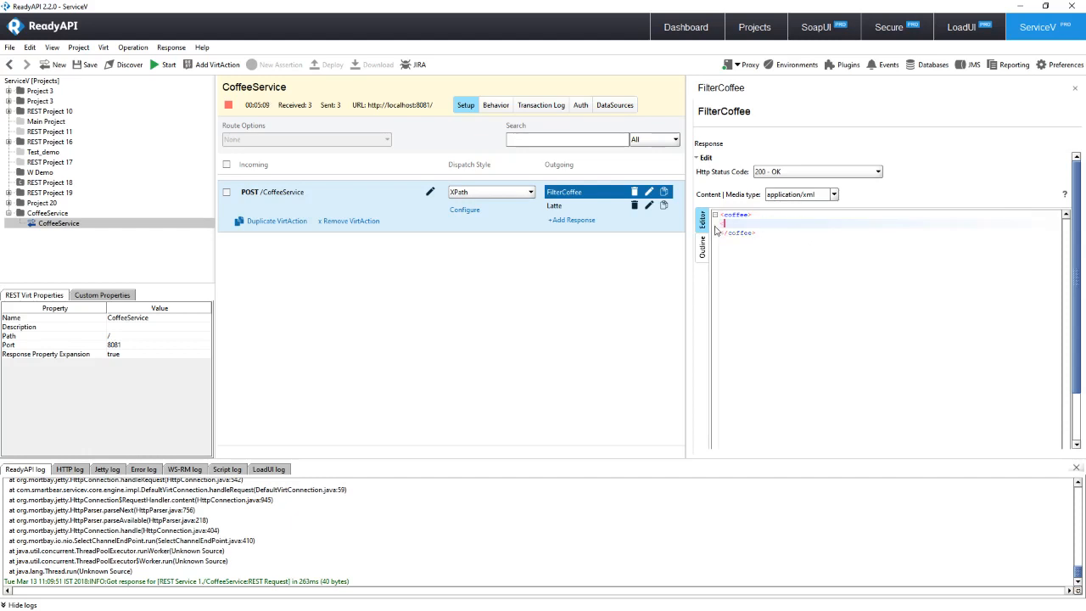
text(<response>)
text(</response>)
key(Left)
key(Left)
key(Left)
key(Left)
text(Here is your Filter Coffee)
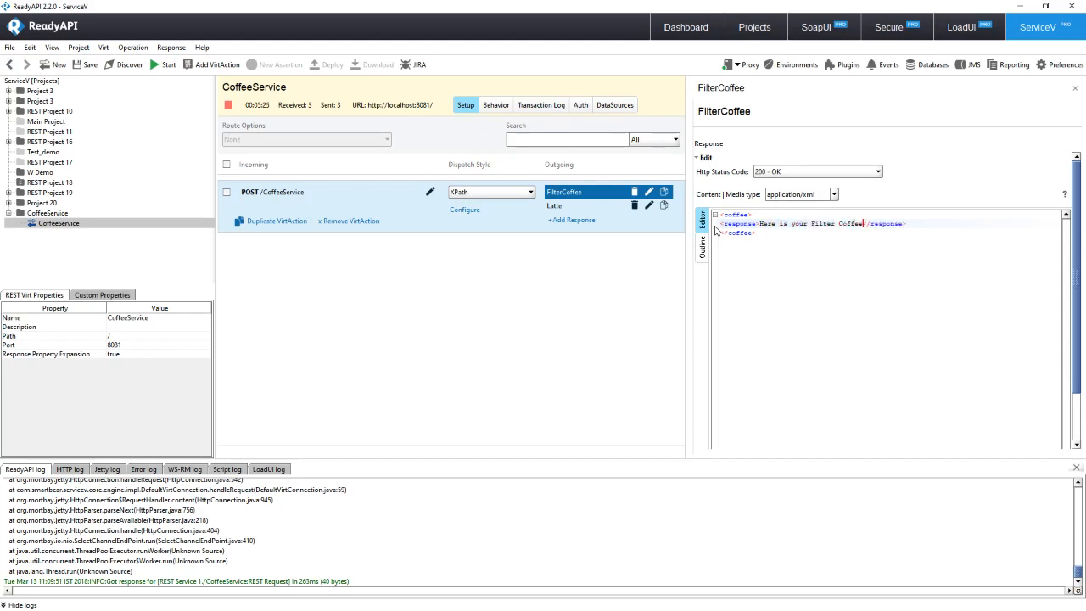
Add a <mood> element below <response> in the FilterCoffee body, filled with a property expansion of the request's mood node
click(922, 225)
key(Return)
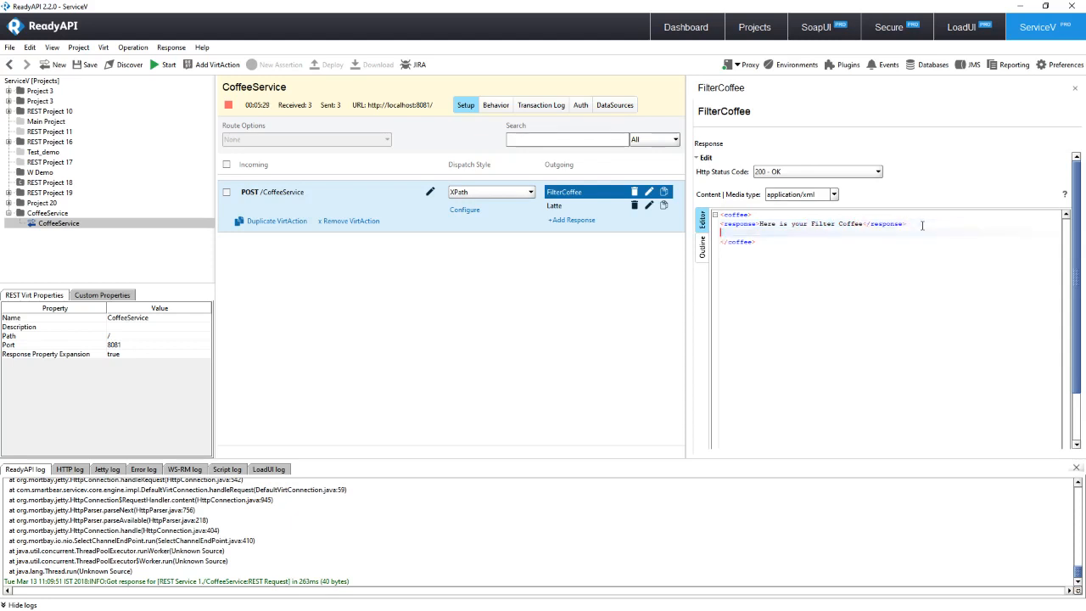
text(<mood><)
key(Left)
key(Left)
right_click(744, 233)
mouse_move(843, 469)
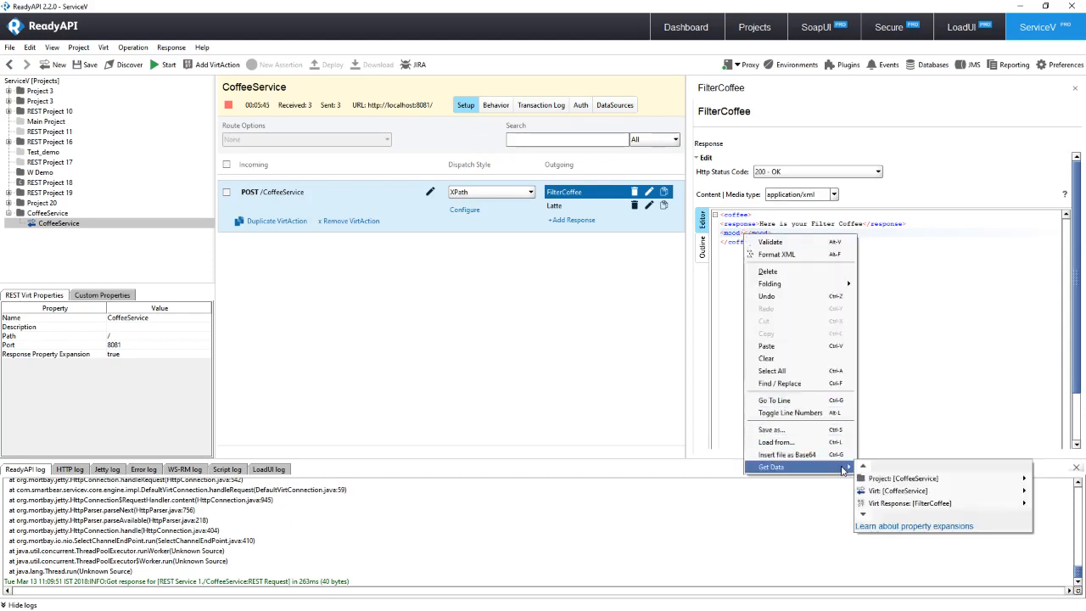
mouse_move(891, 504)
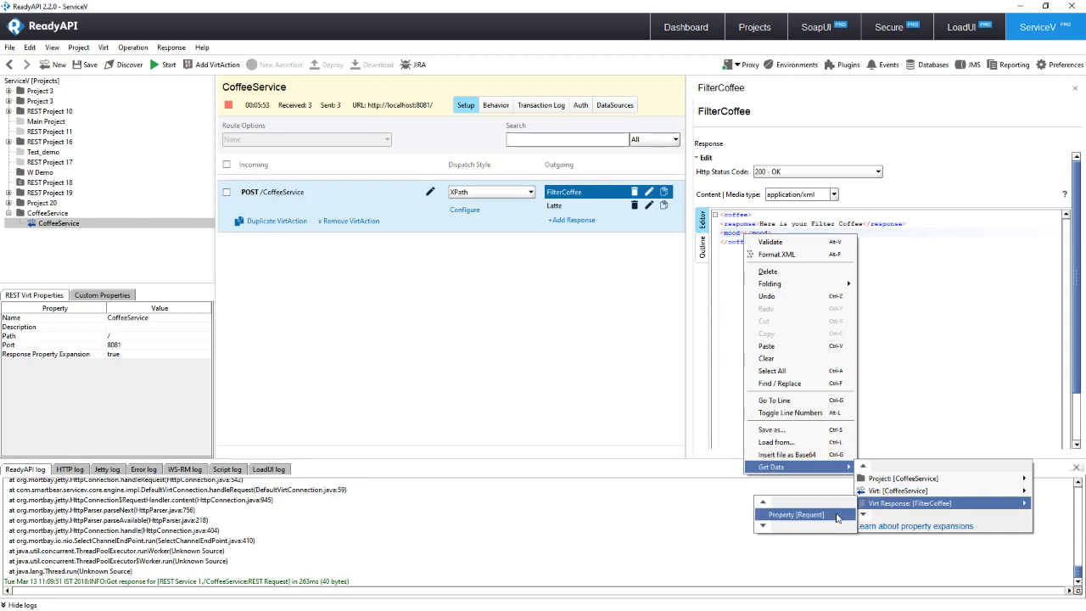
click(796, 515)
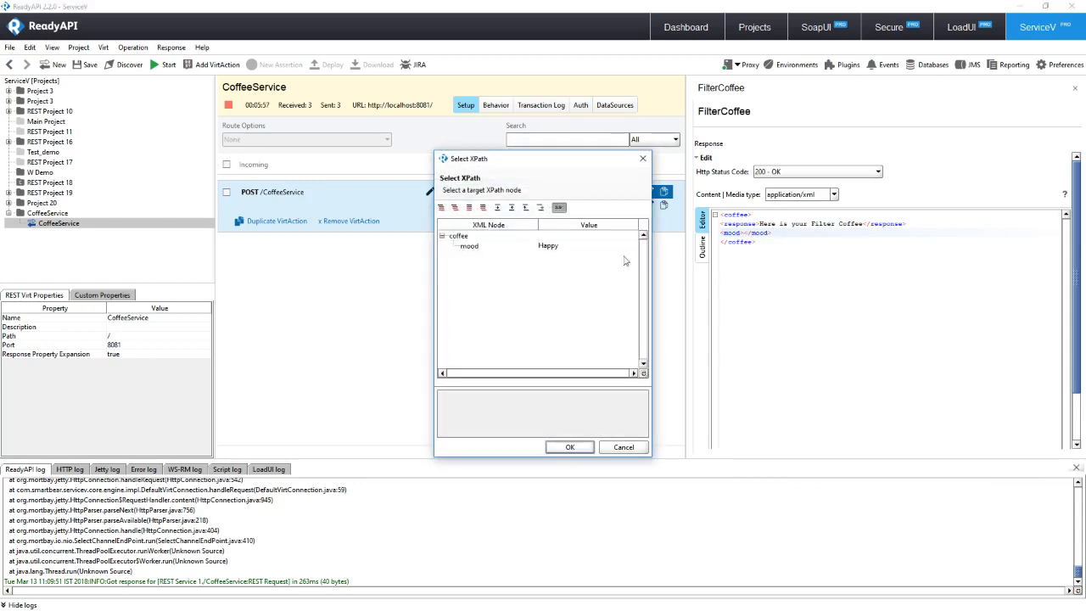
click(564, 248)
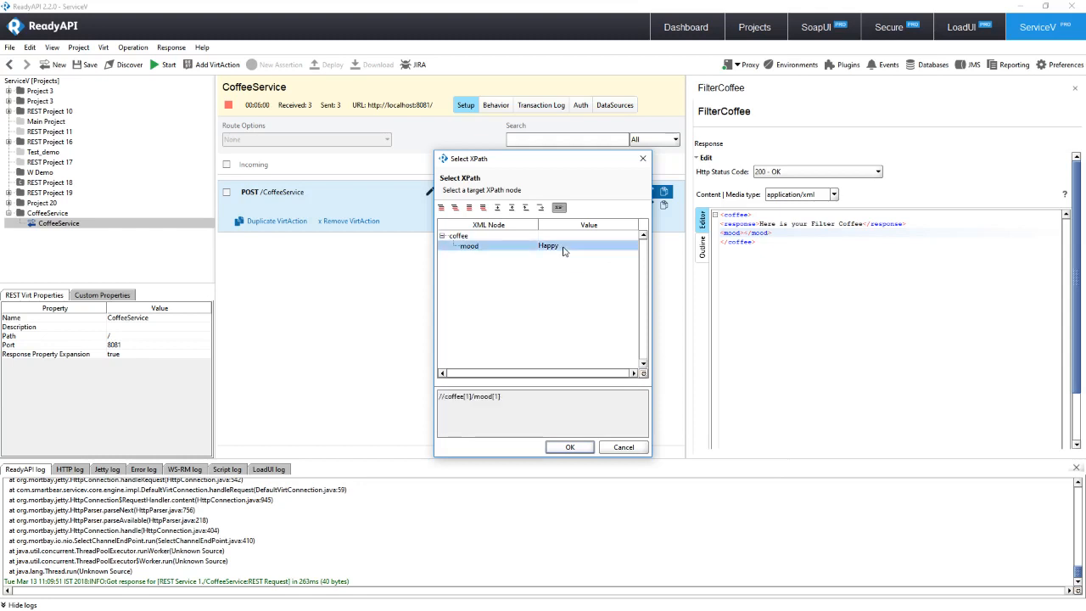
click(570, 447)
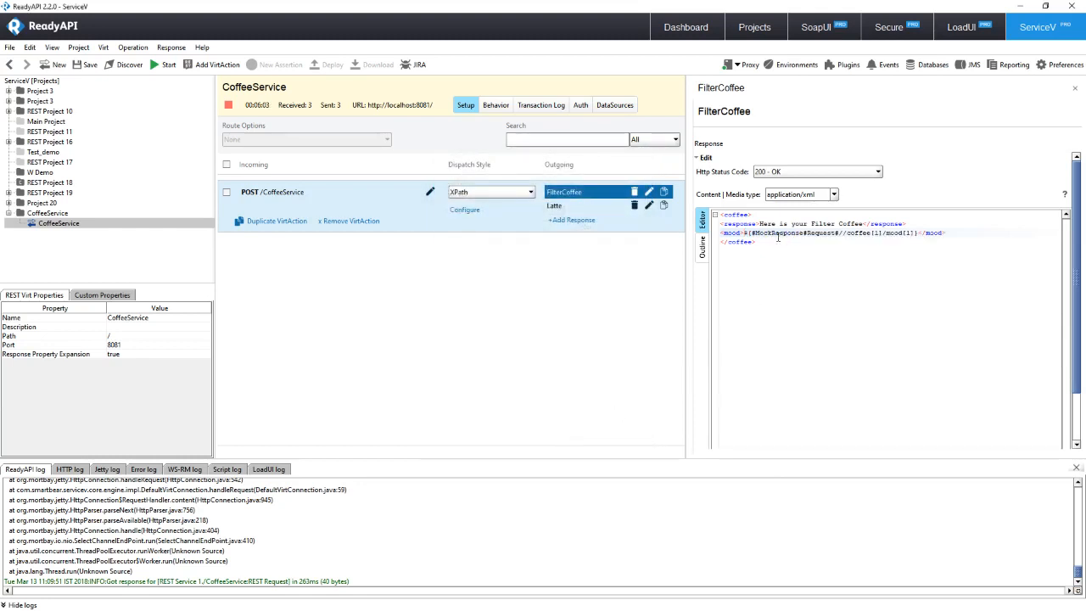
Insert the text "You seem to be " before the property expansion in the FilterCoffee response's <mood> element
drag(918, 232, 746, 233)
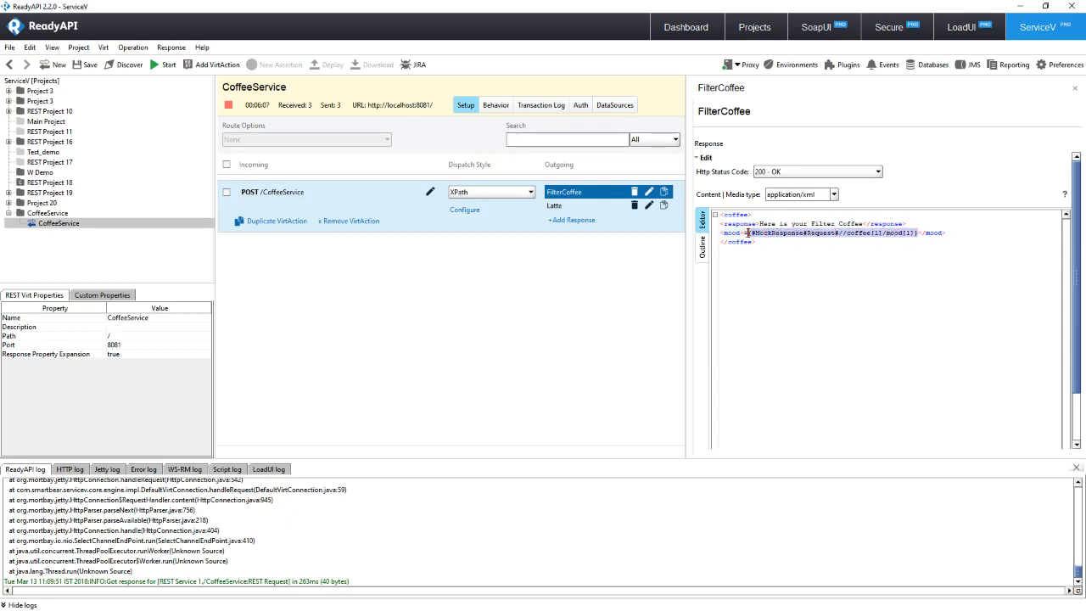
click(806, 292)
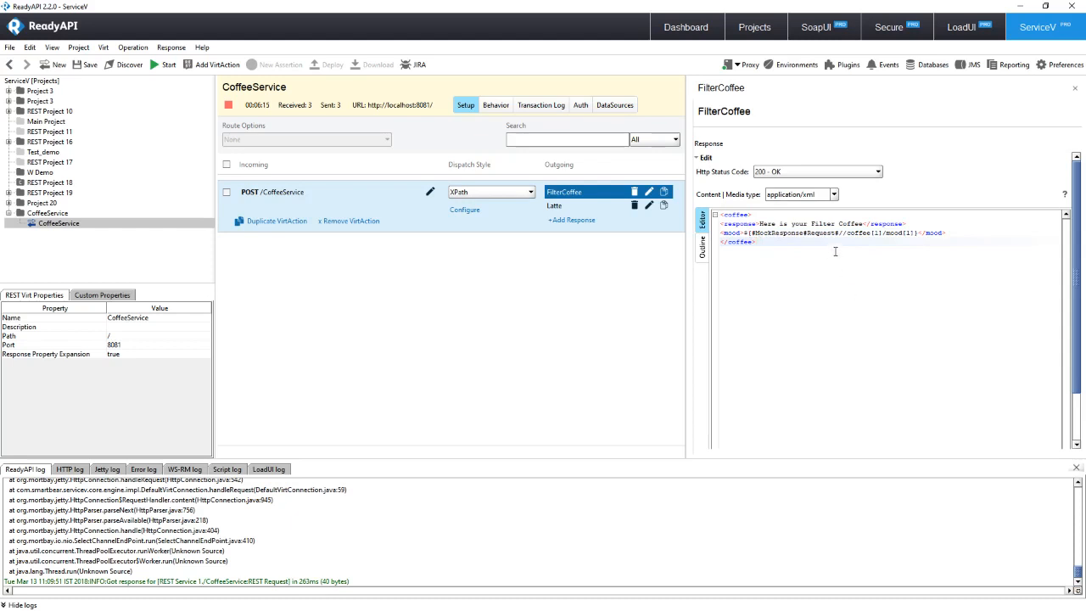
click(745, 232)
text(You seem )
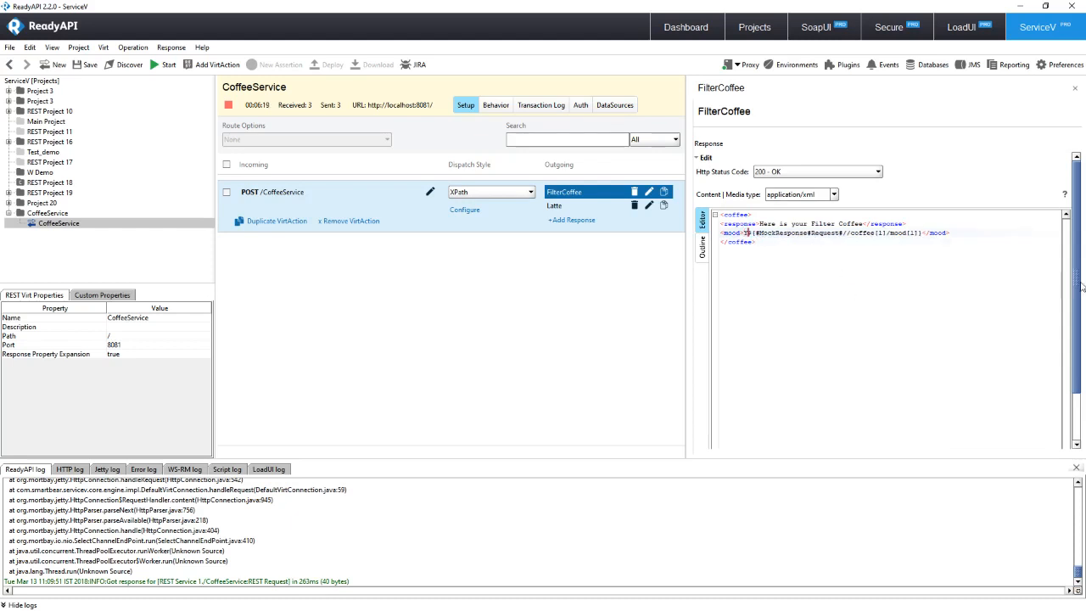
text(to)
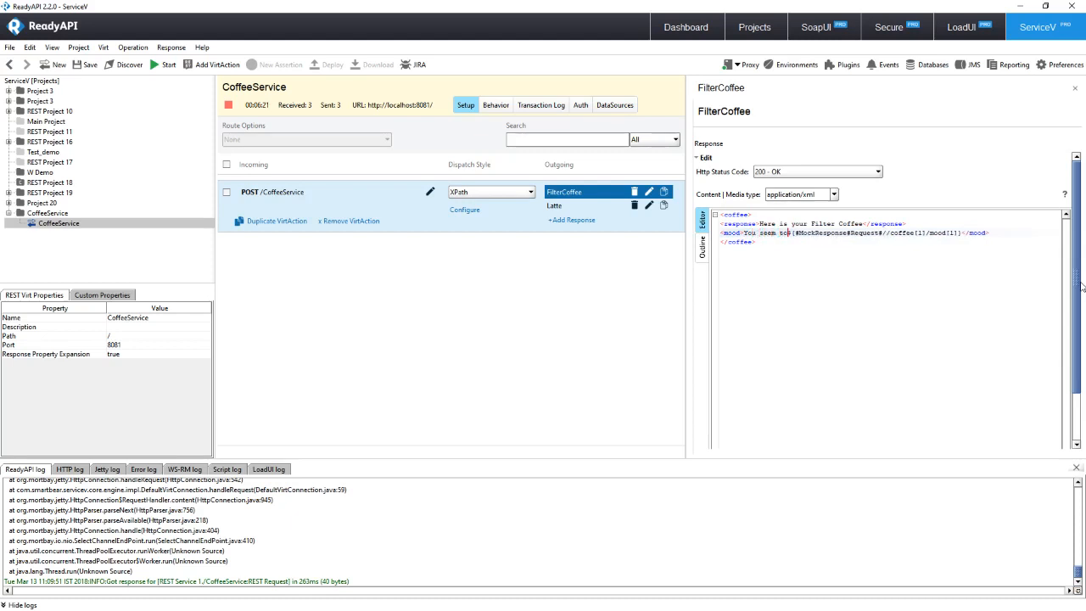
text( be)
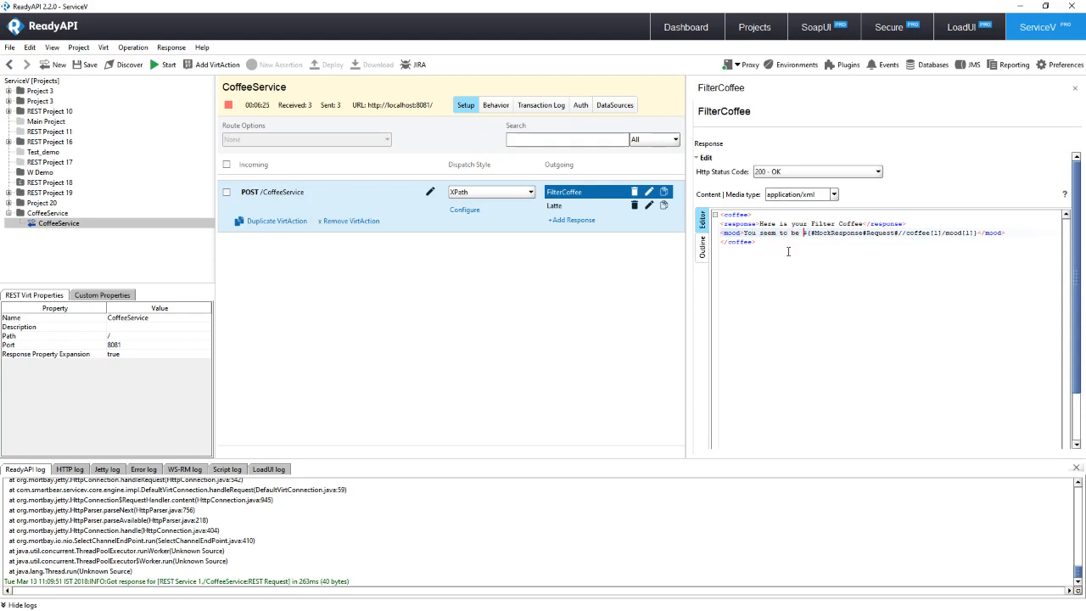
Copy the whole FilterCoffee body into the Latte response and change its response text to "Here is your Latte"
drag(789, 252, 684, 204)
key(ctrl+c)
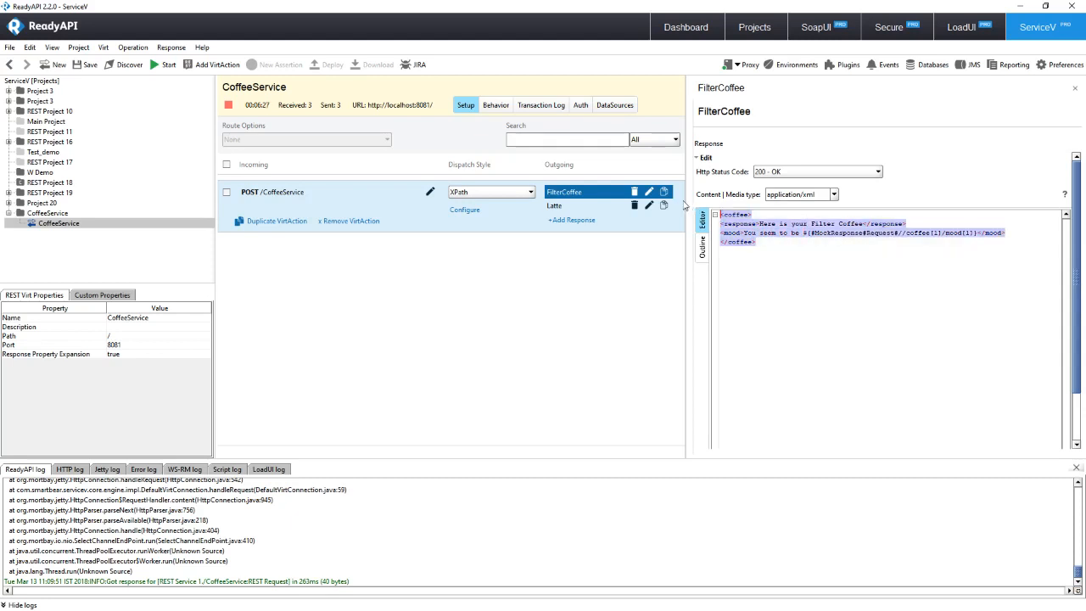
click(559, 212)
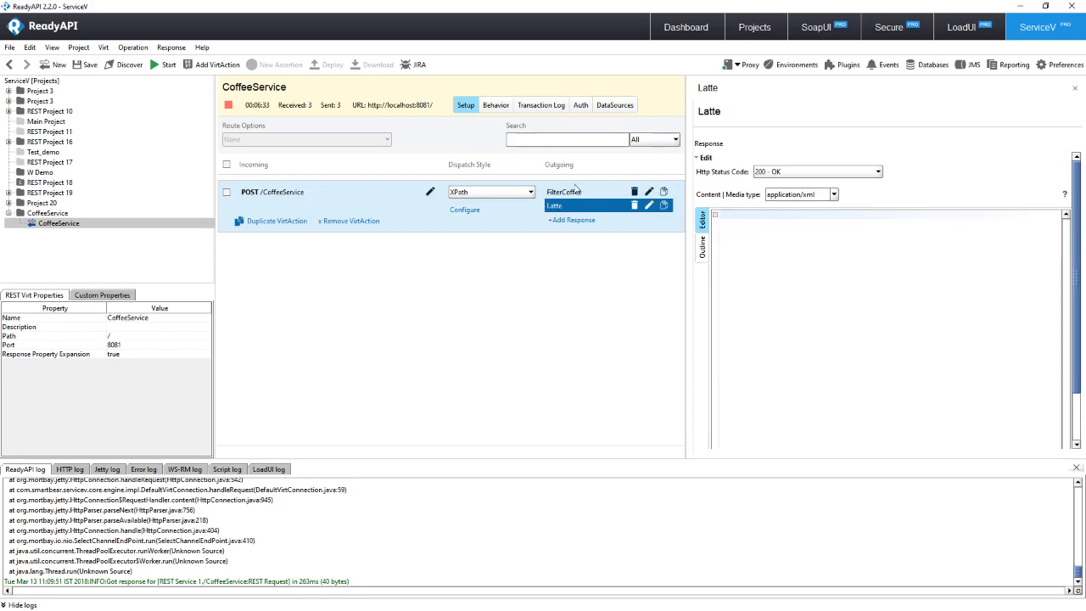
key(ctrl+v)
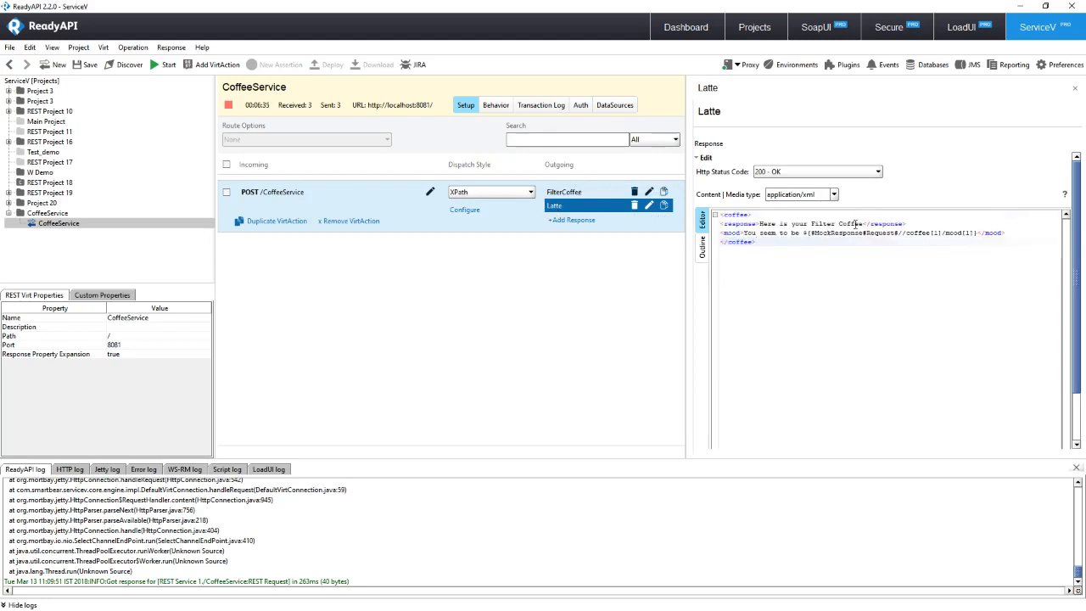
drag(863, 224, 811, 225)
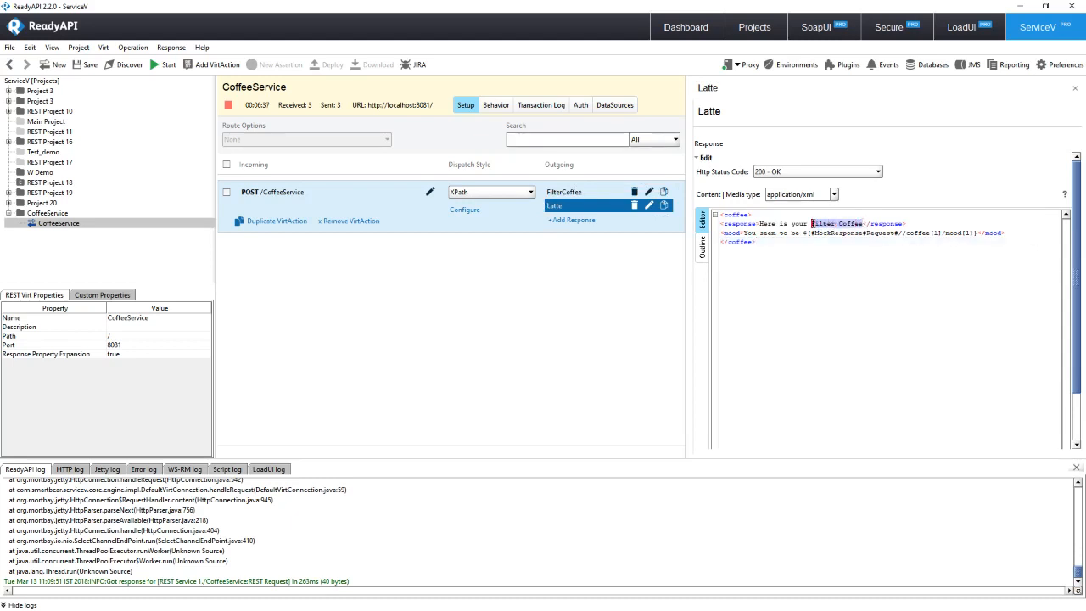
text(La)
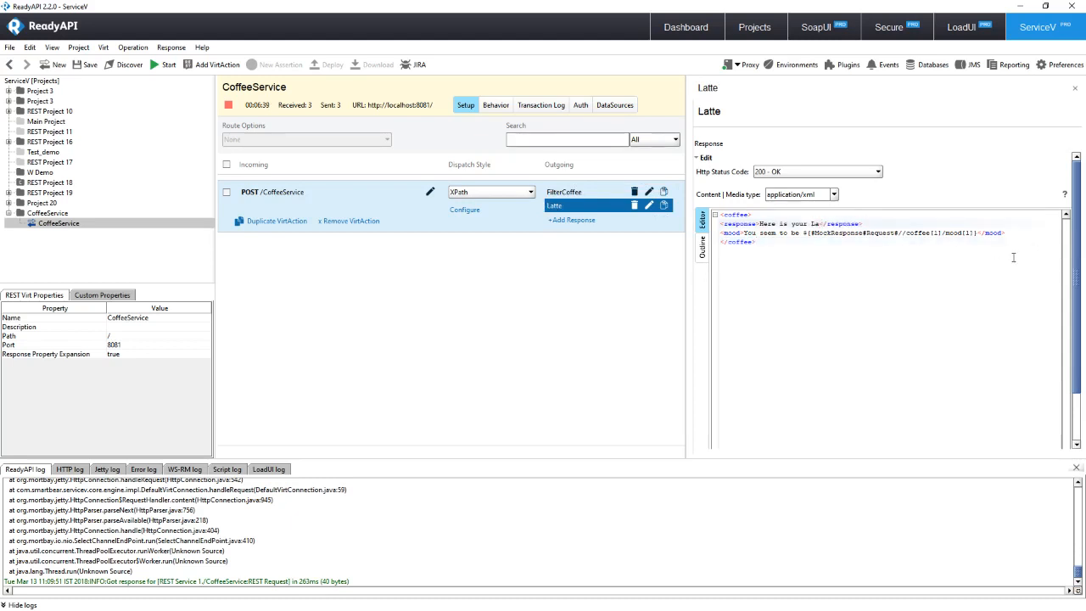
text(tte)
click(799, 251)
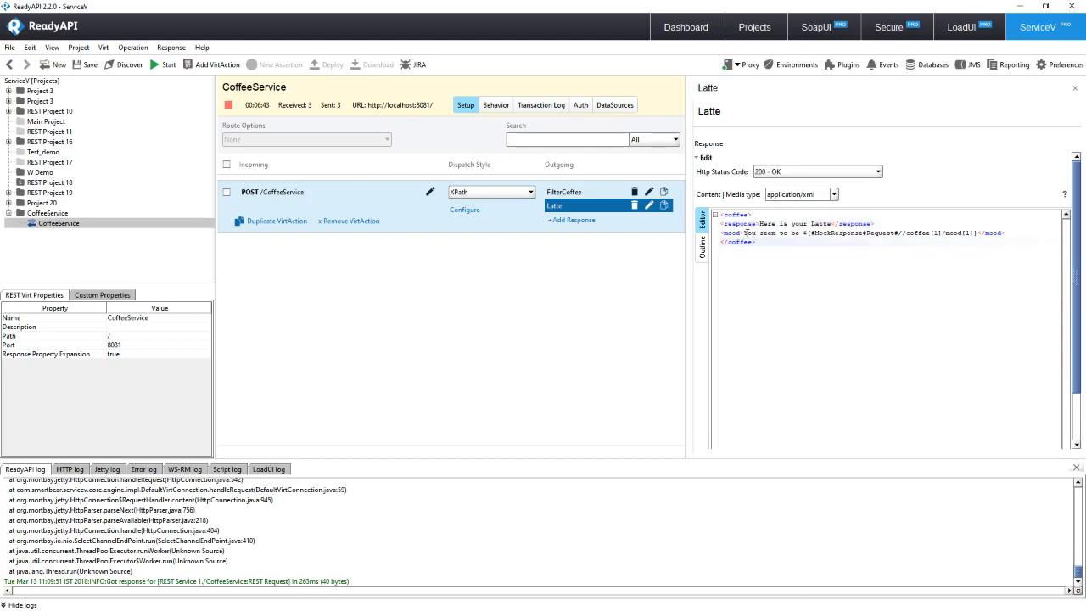
Try to replace the property expansion after "You seem to be " in the Latte response's <mood> element with the response's Request property
drag(745, 232, 977, 233)
key(BackSpace)
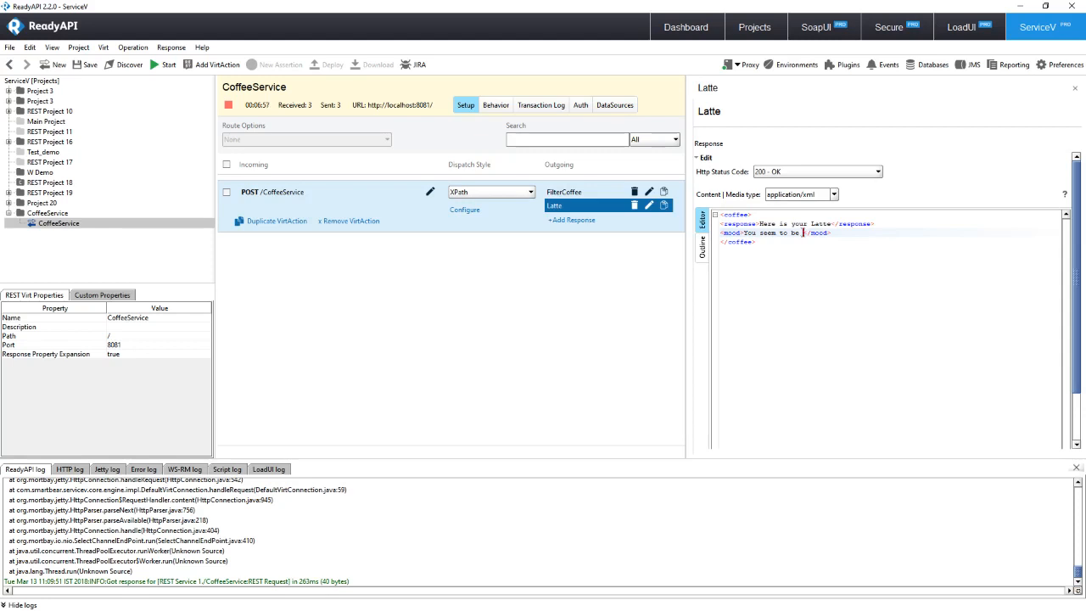
right_click(802, 233)
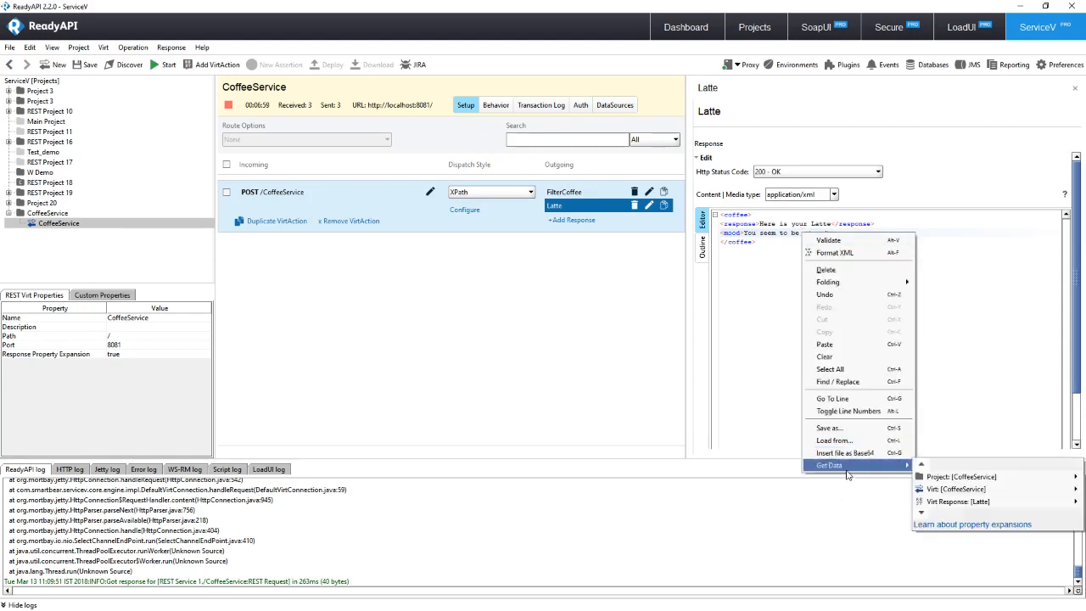
mouse_move(892, 466)
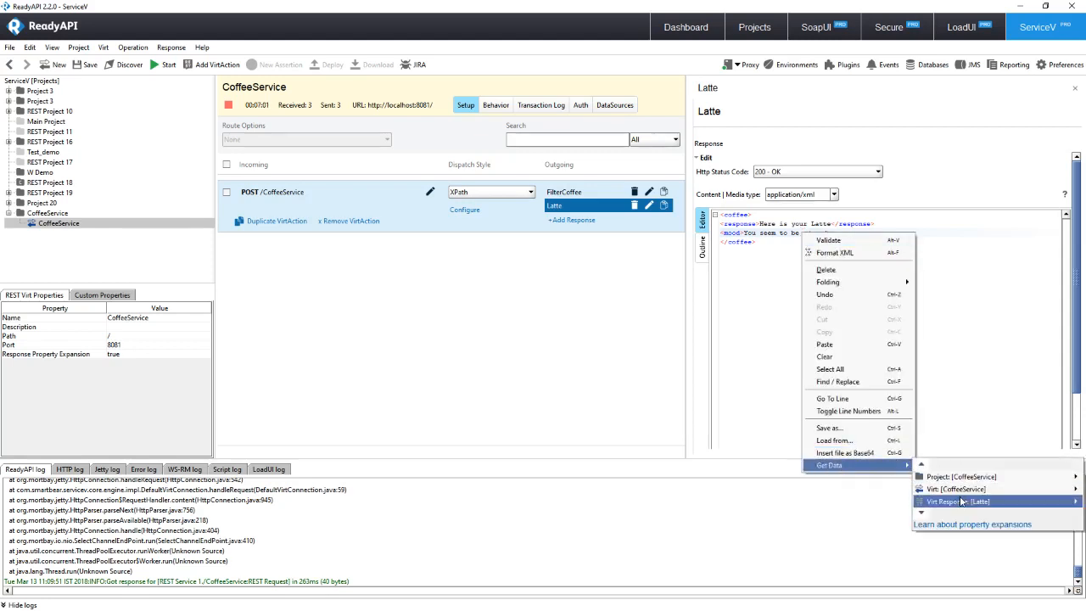
mouse_move(959, 500)
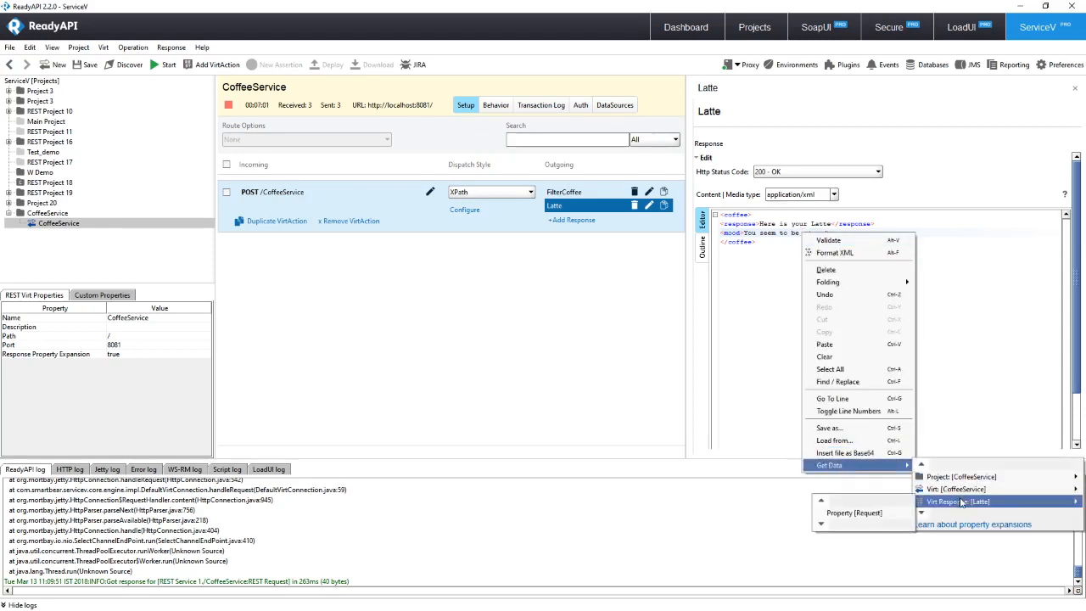
click(883, 514)
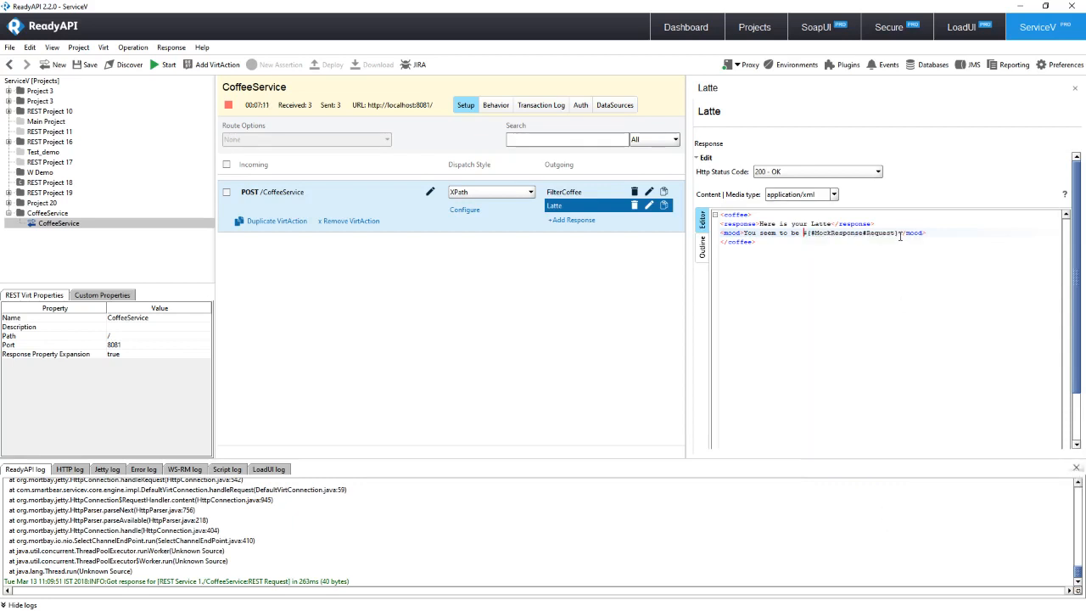
Delete the Request expansion from the Latte <mood> element and insert the Latte response's Request property again
drag(897, 232, 804, 233)
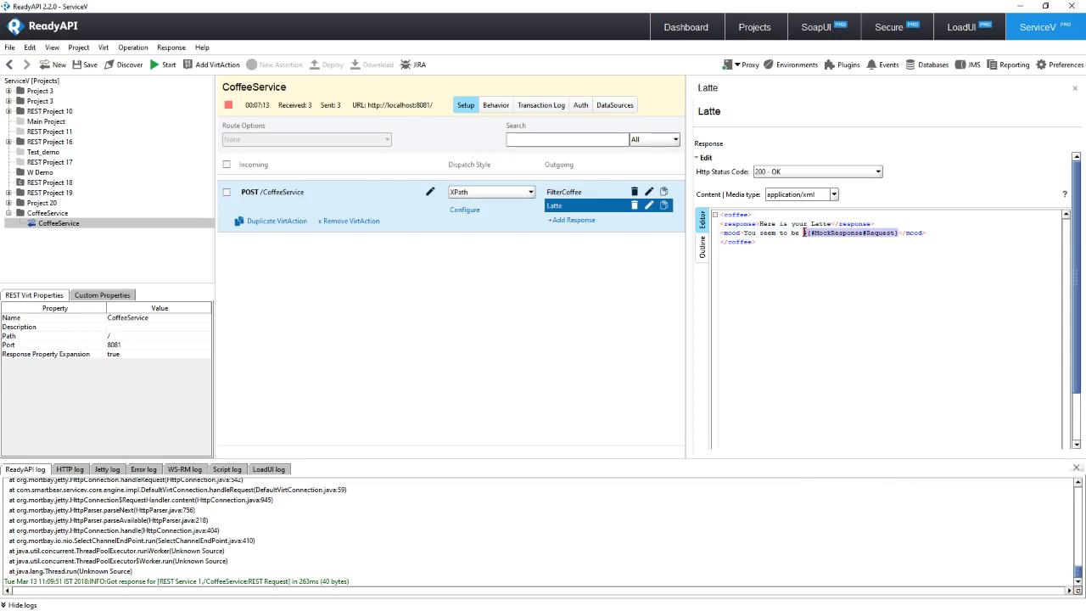
key(Delete)
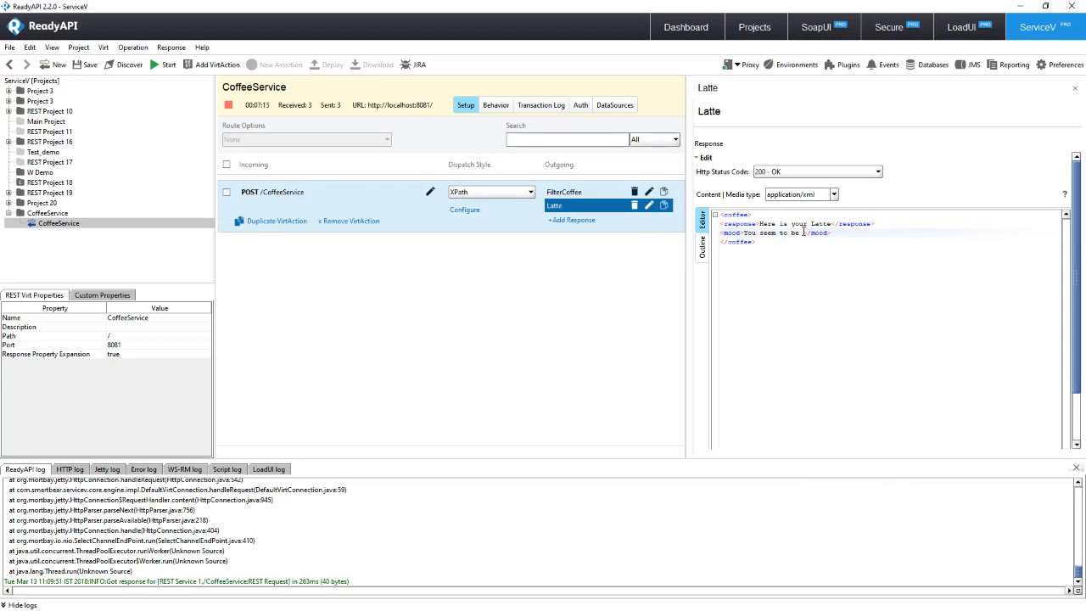
right_click(802, 232)
mouse_move(836, 463)
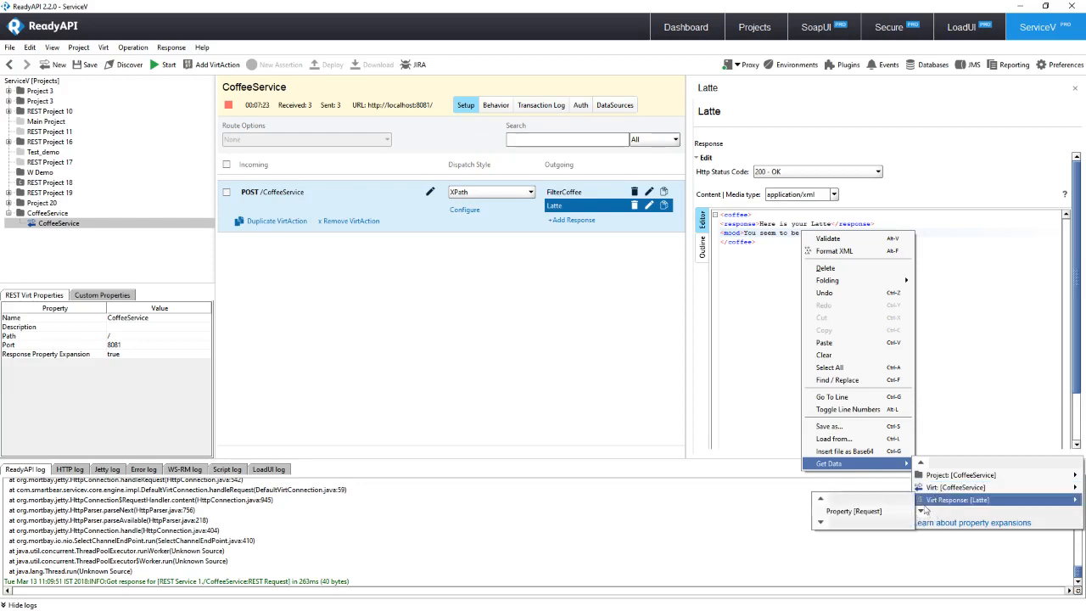
click(896, 511)
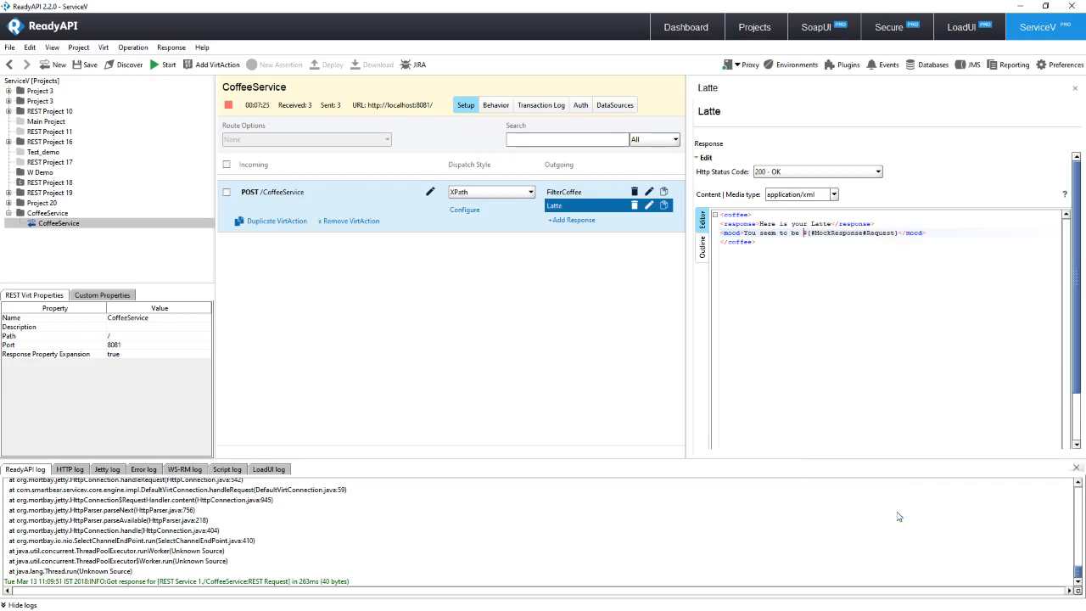
Copy the XPath //coffee[1]/mood[1] from the FilterCoffee response's property expansion into the Latte response's expansion after Request
click(578, 194)
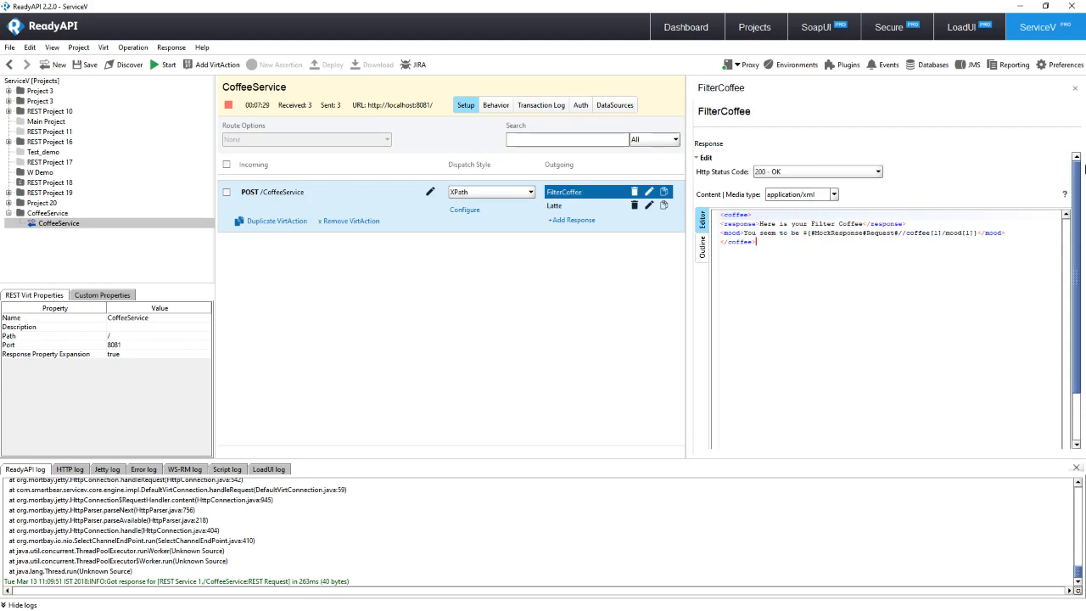
click(903, 232)
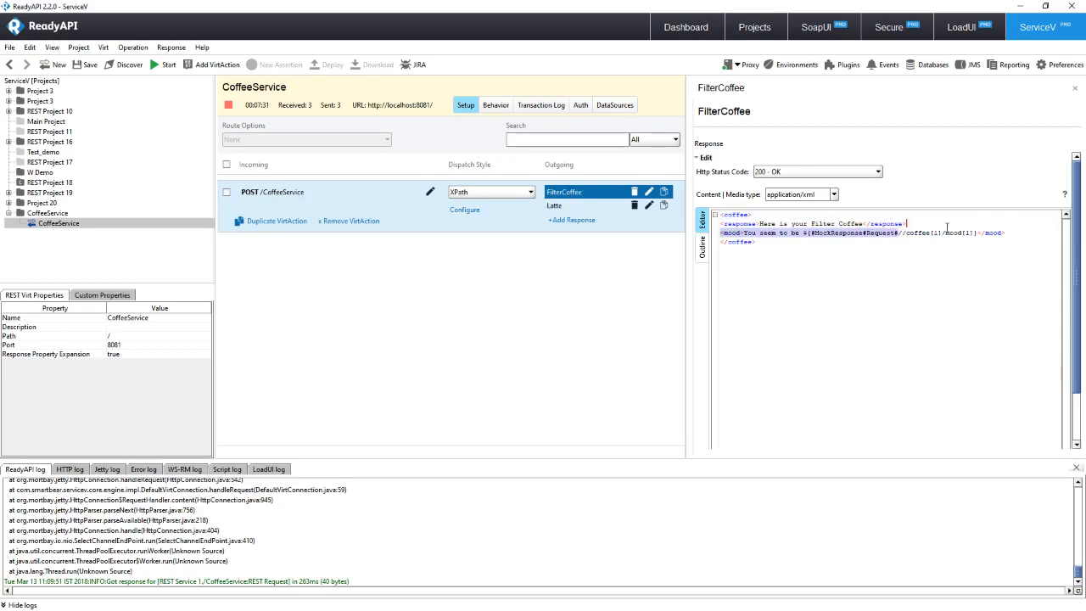
drag(897, 232, 975, 233)
key(ctrl+c)
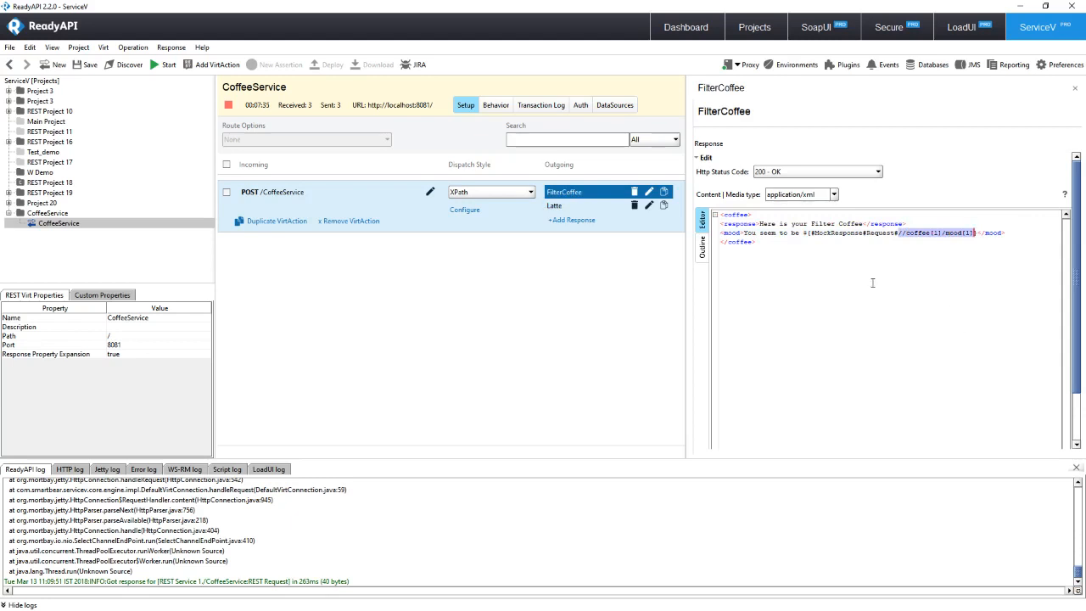
click(574, 206)
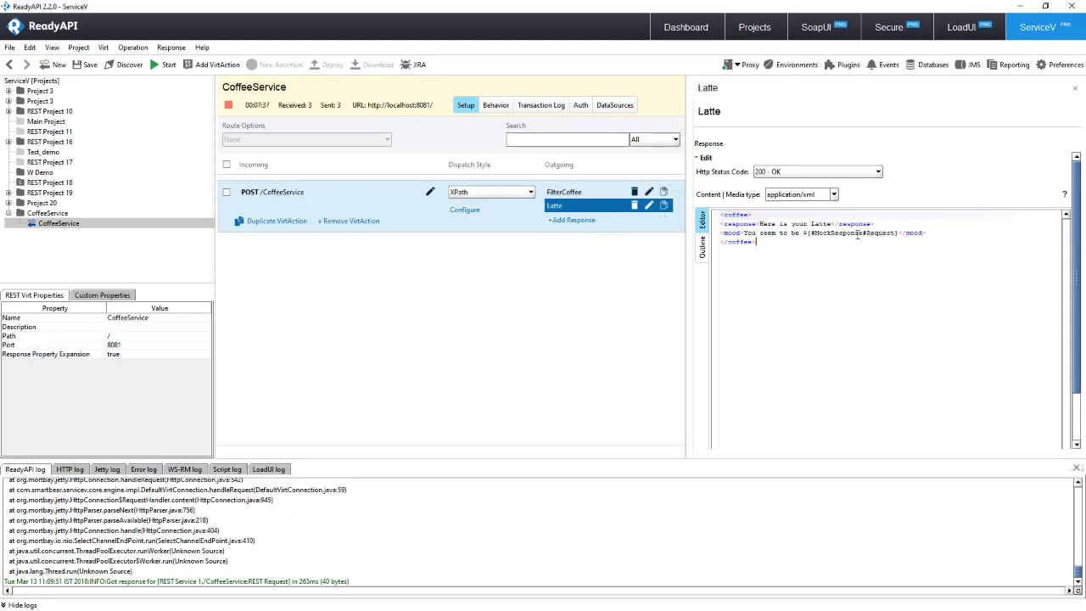
click(896, 232)
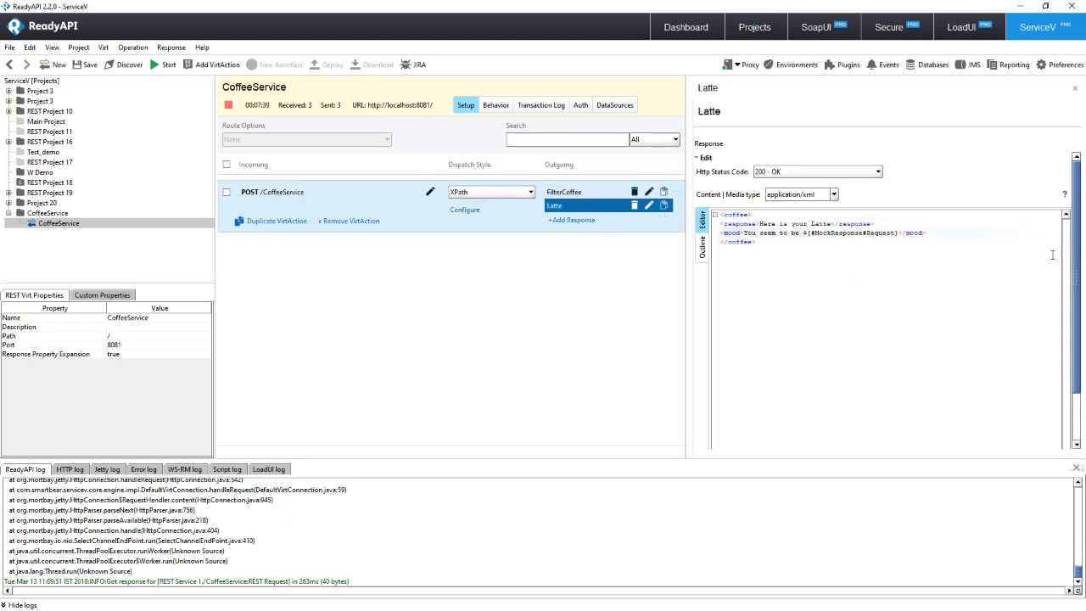
key(ctrl+v)
click(922, 282)
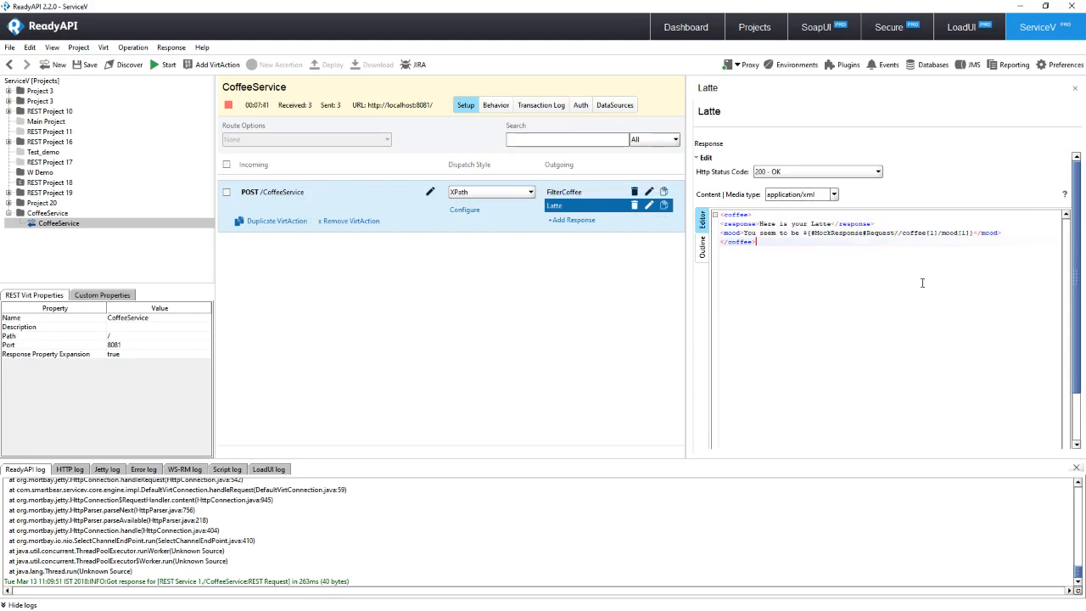
Switch to SoapUI, send the REST request as is, and resend it with the mood set to serious
click(817, 33)
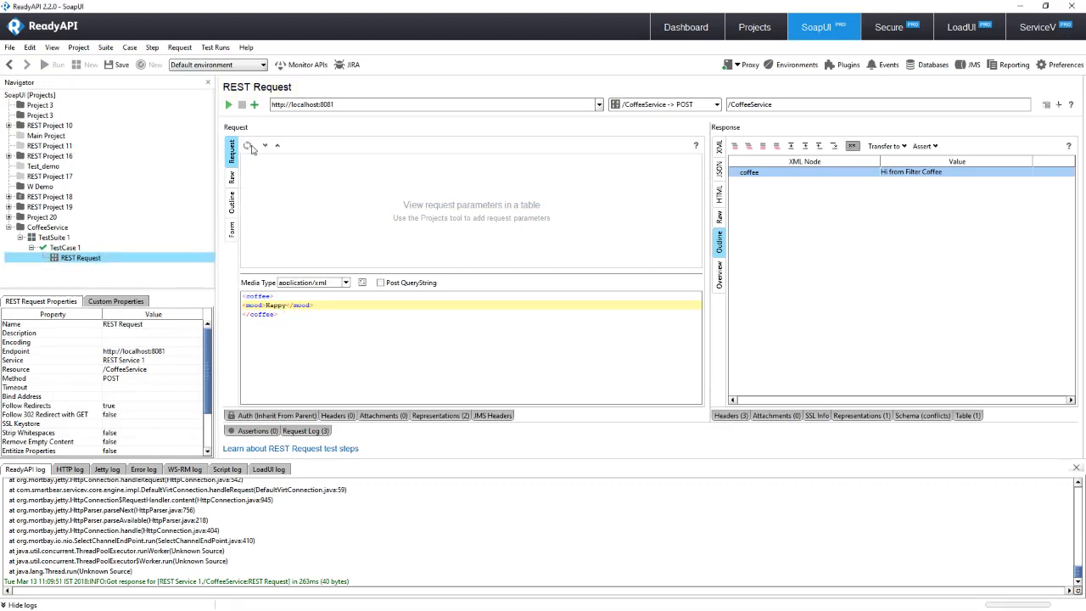
click(228, 105)
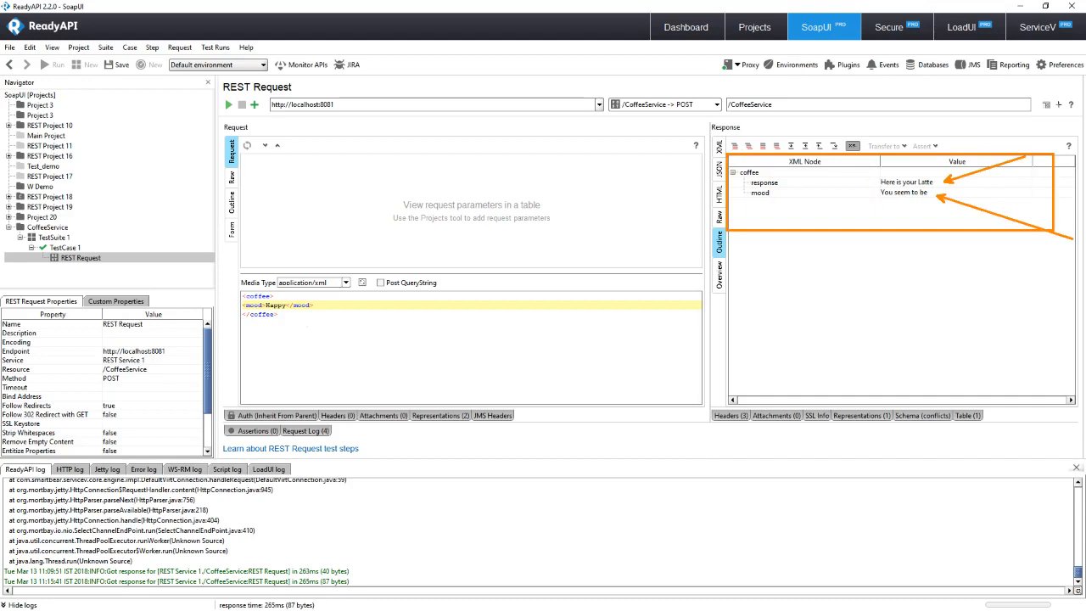
double_click(280, 305)
text(serious)
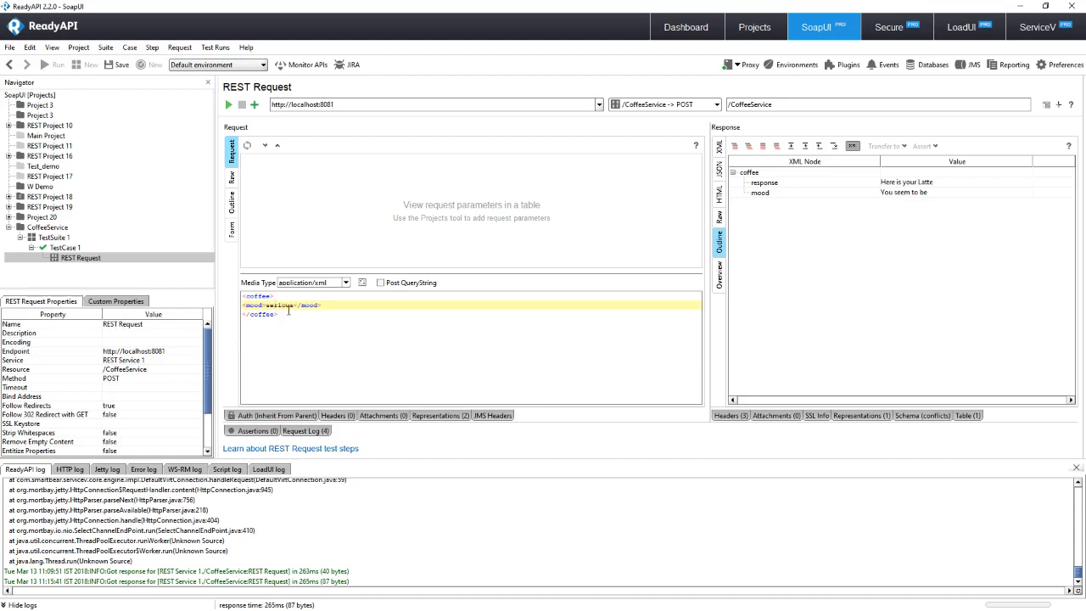
click(229, 105)
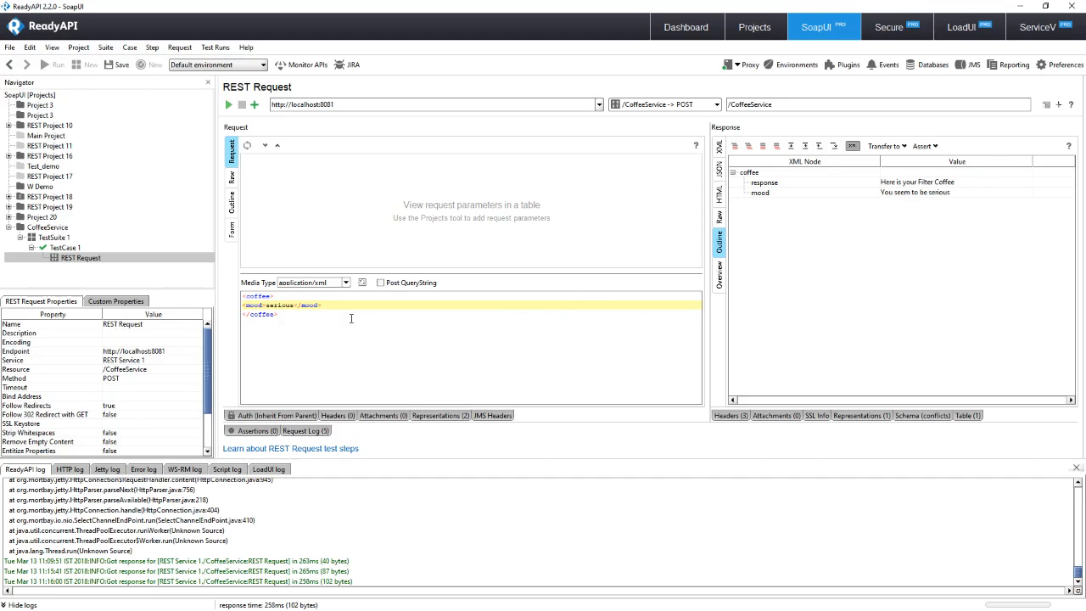
Set the request's mood to happy, send it, and check the mood node in the response
double_click(278, 306)
text(happy)
click(228, 104)
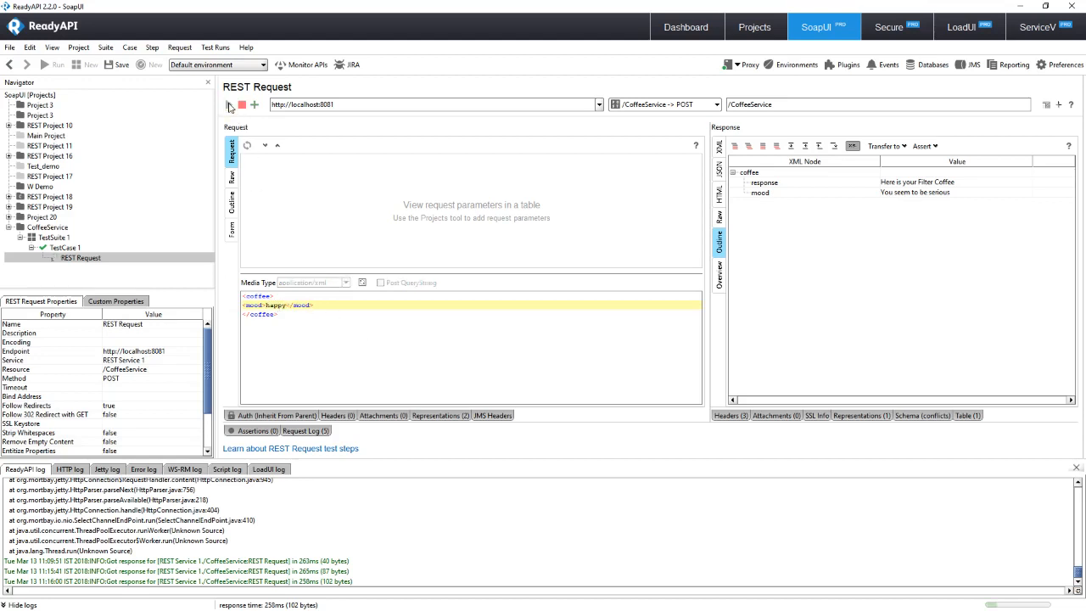
click(939, 197)
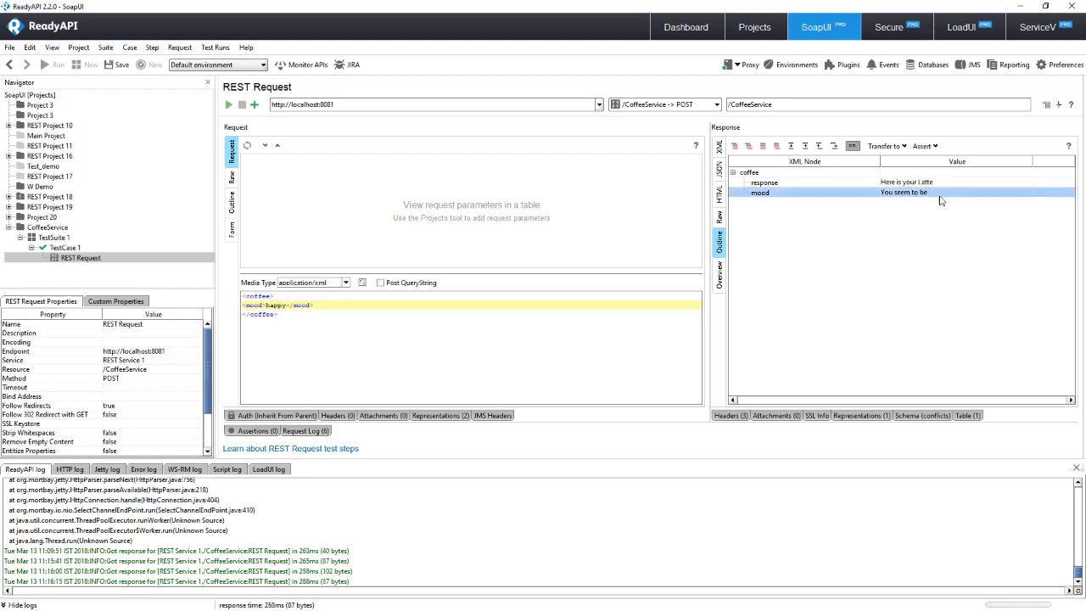
In ServiceV, replace the property expansion in the Latte response's <mood> element with a new Request expansion targeting the coffee mood node
click(1062, 35)
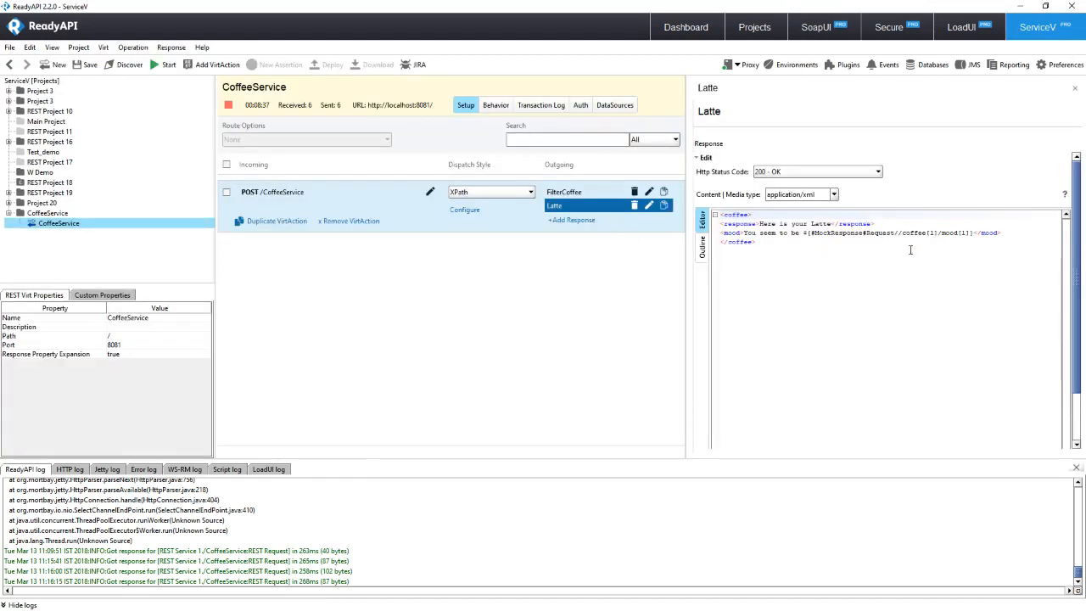
drag(973, 233, 803, 232)
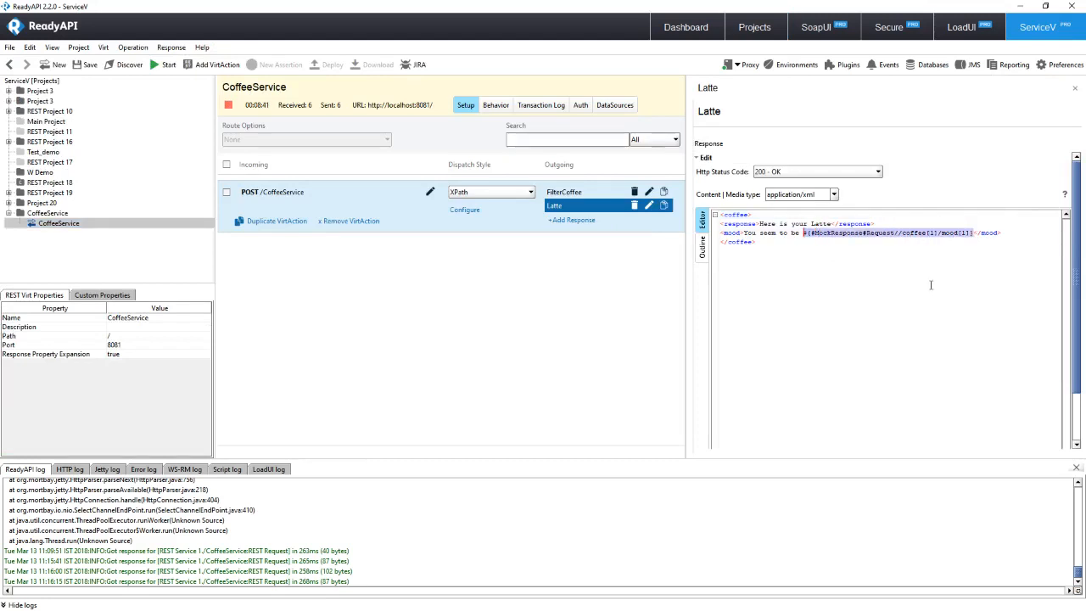
key(Delete)
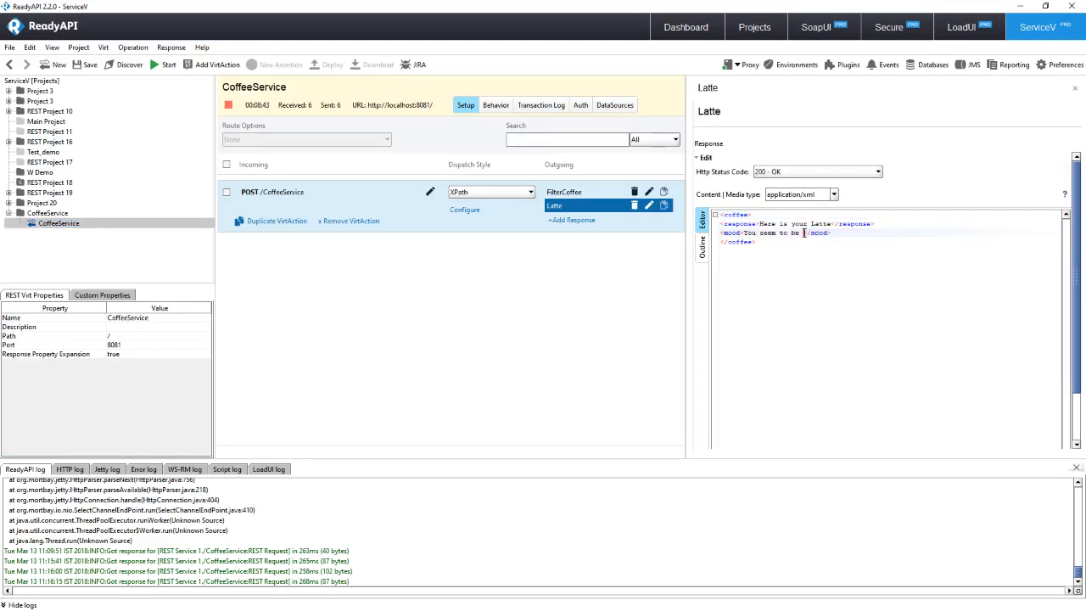
right_click(805, 235)
mouse_move(857, 465)
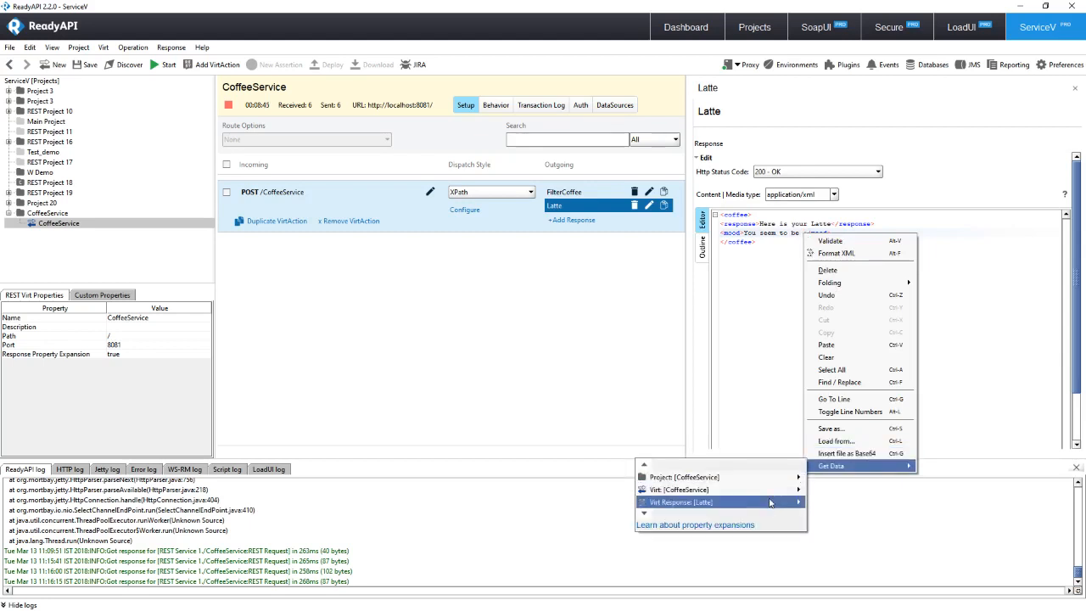
mouse_move(768, 503)
click(841, 513)
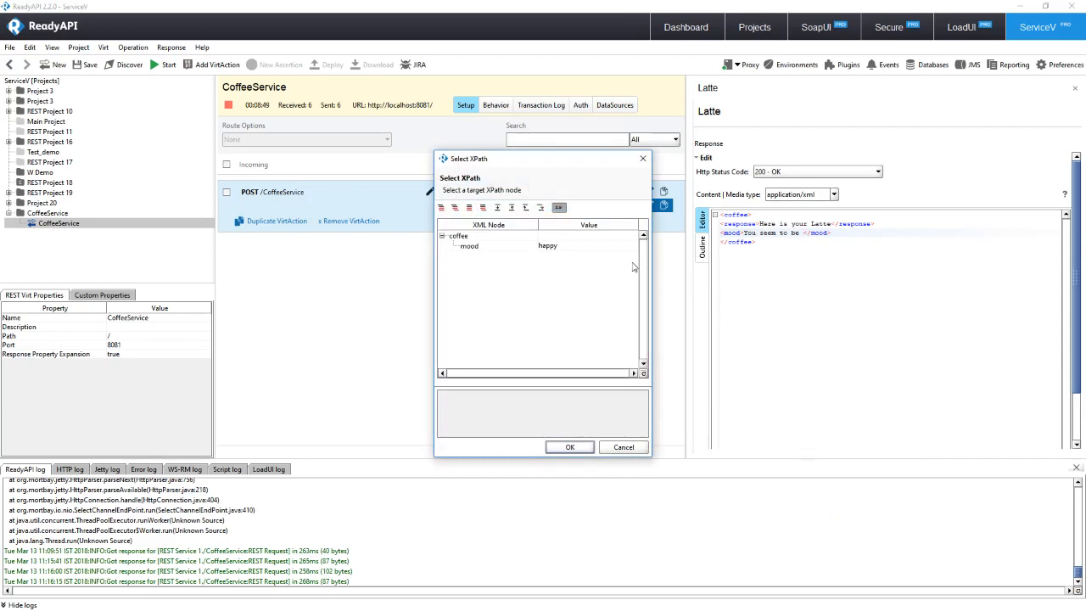
click(555, 251)
click(570, 448)
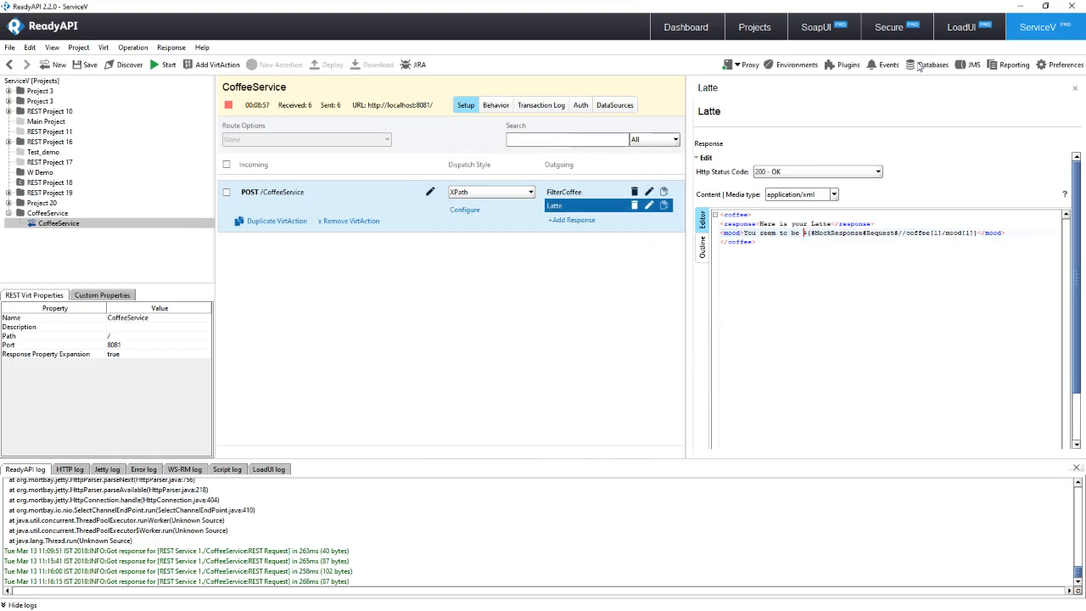
Switch back to SoapUI and send the REST request with the mood happy to retest the Latte response
click(816, 27)
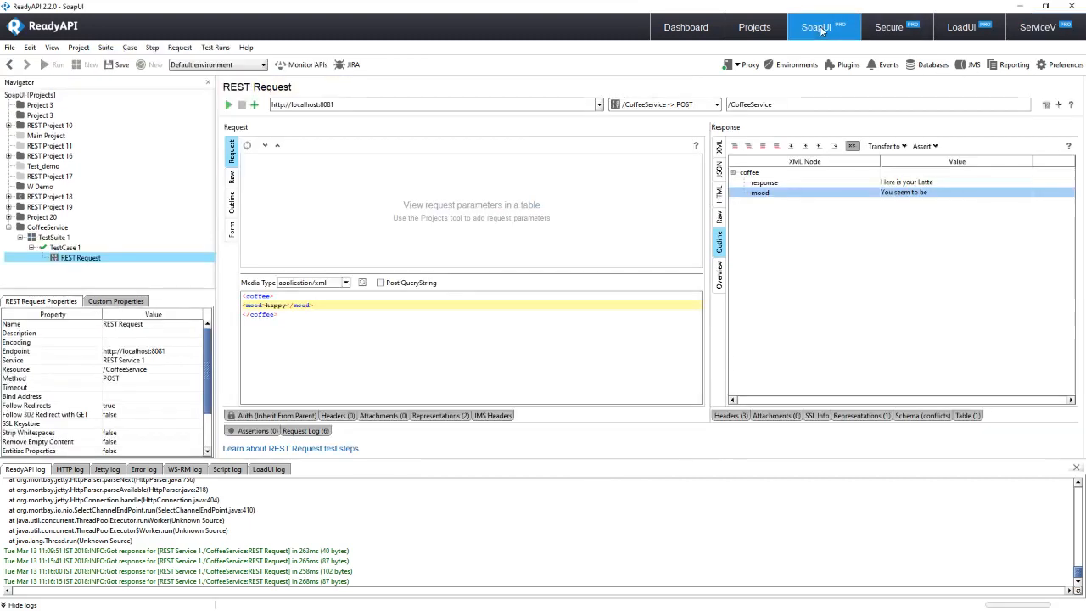
click(297, 316)
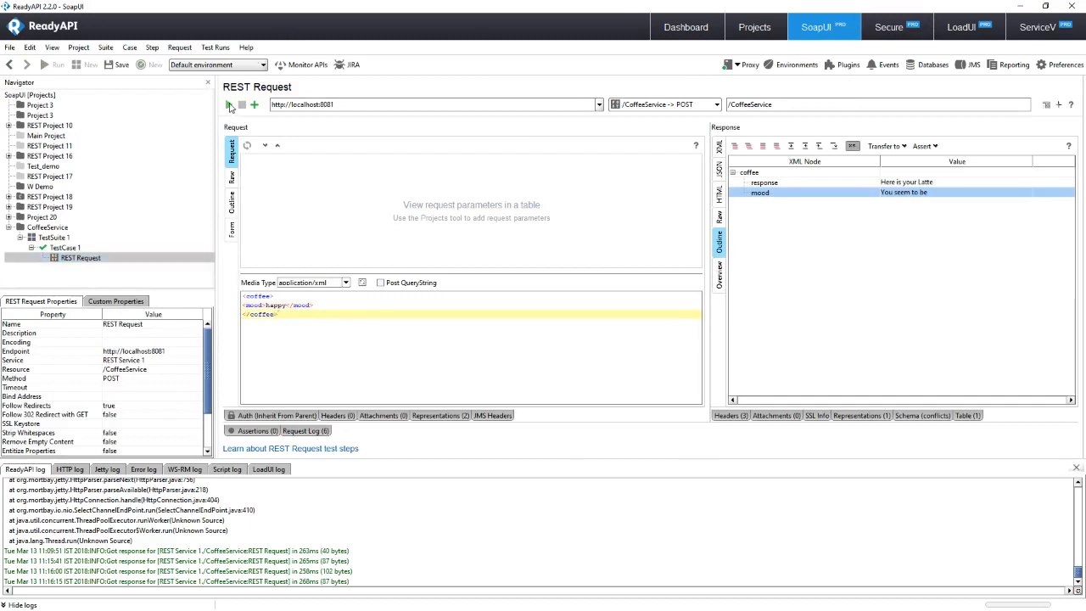
click(229, 105)
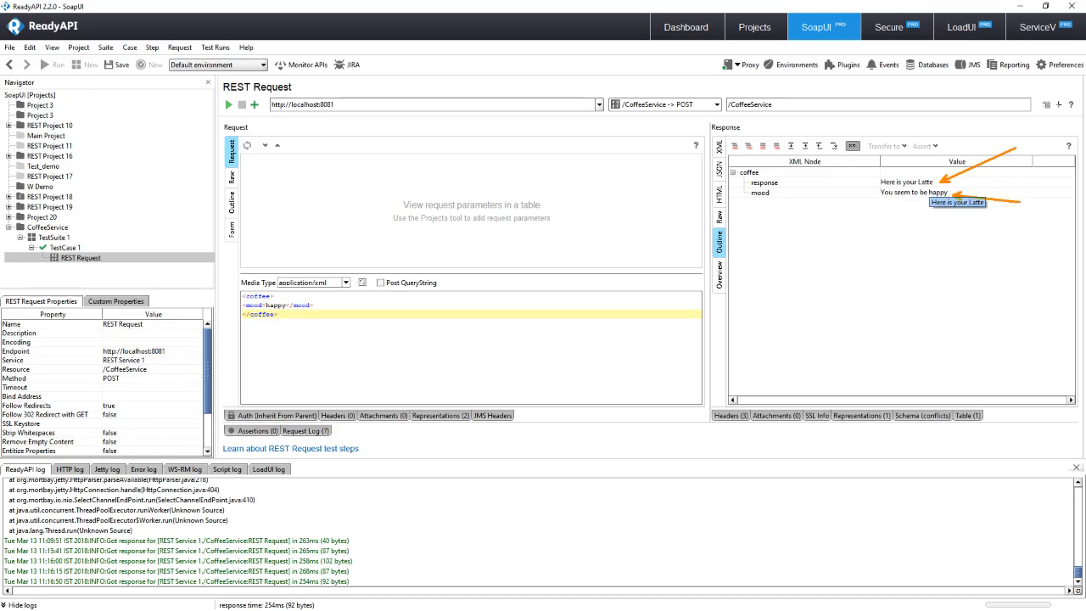
Change the request's mood to serious and send it to retest the FilterCoffee response
double_click(278, 305)
text(serious)
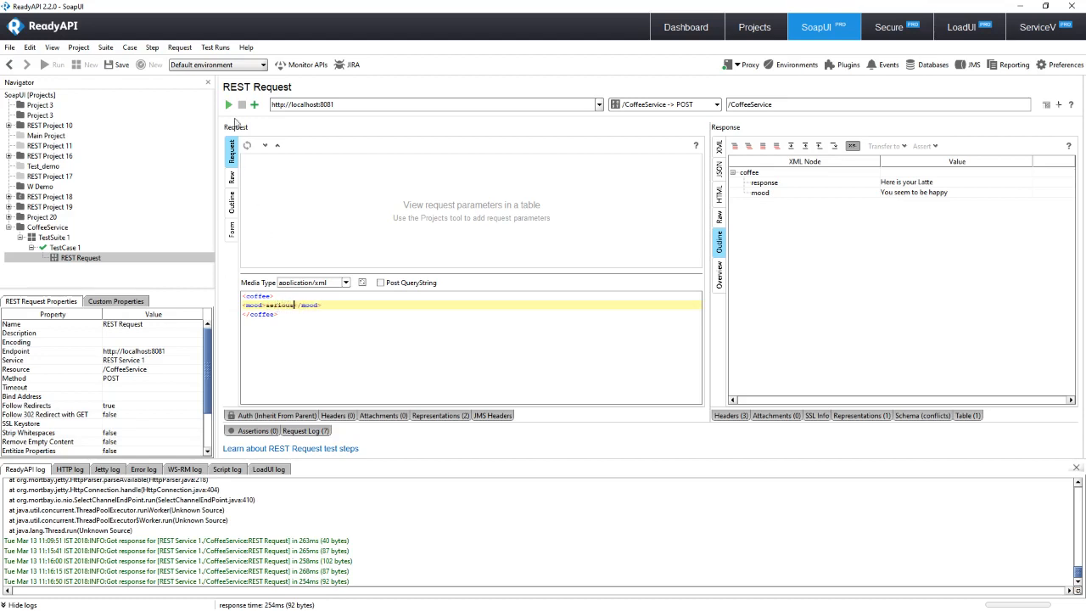
click(228, 105)
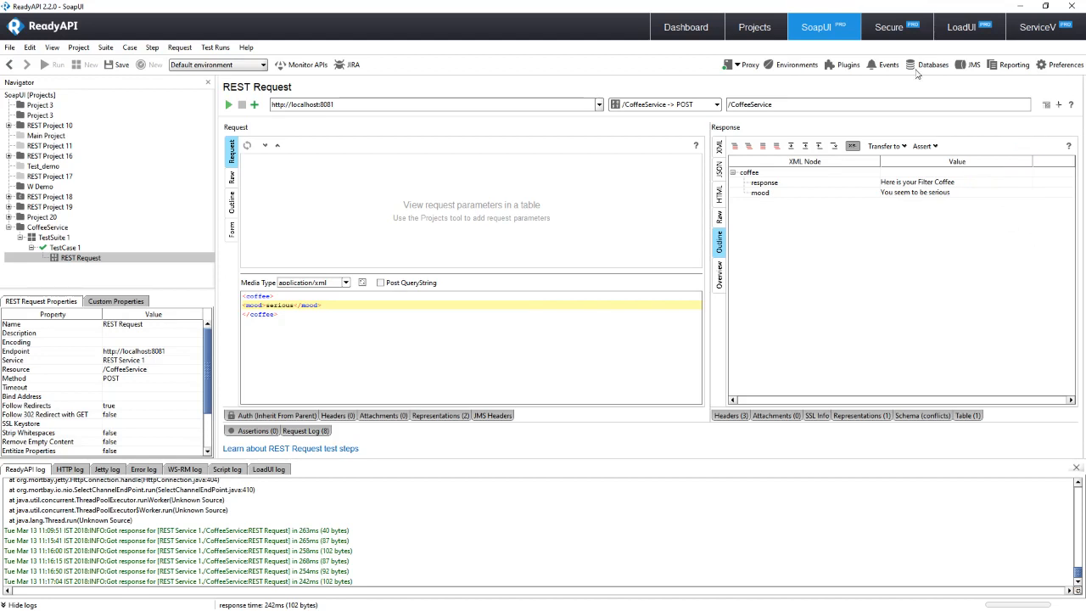
Return to ServiceV, open the POST action's XPath dispatch configuration, and stop the CoffeeService virtual service
click(1037, 27)
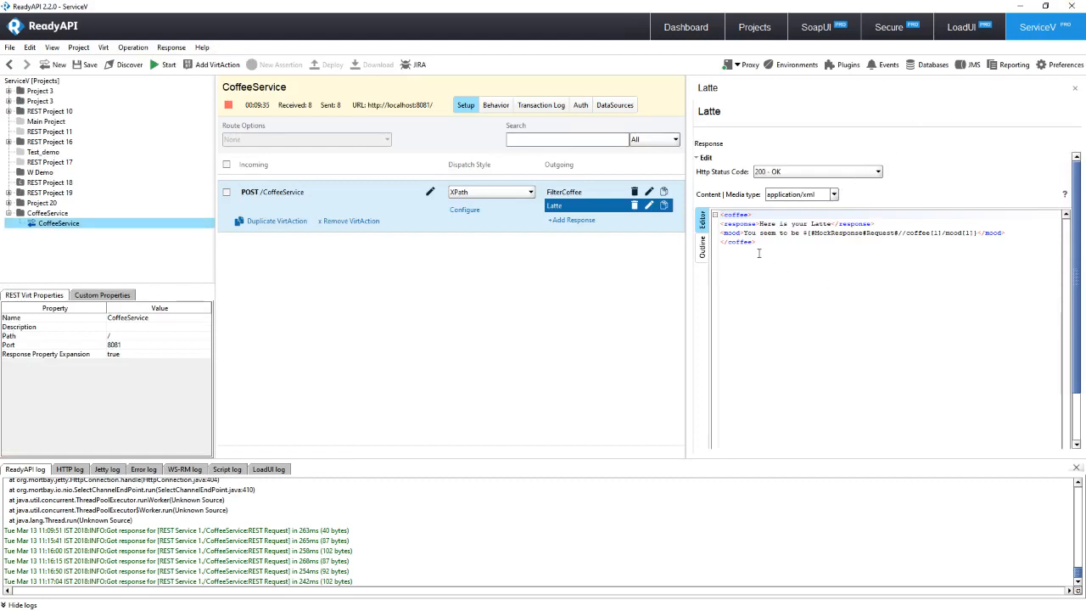
key(ctrl+a)
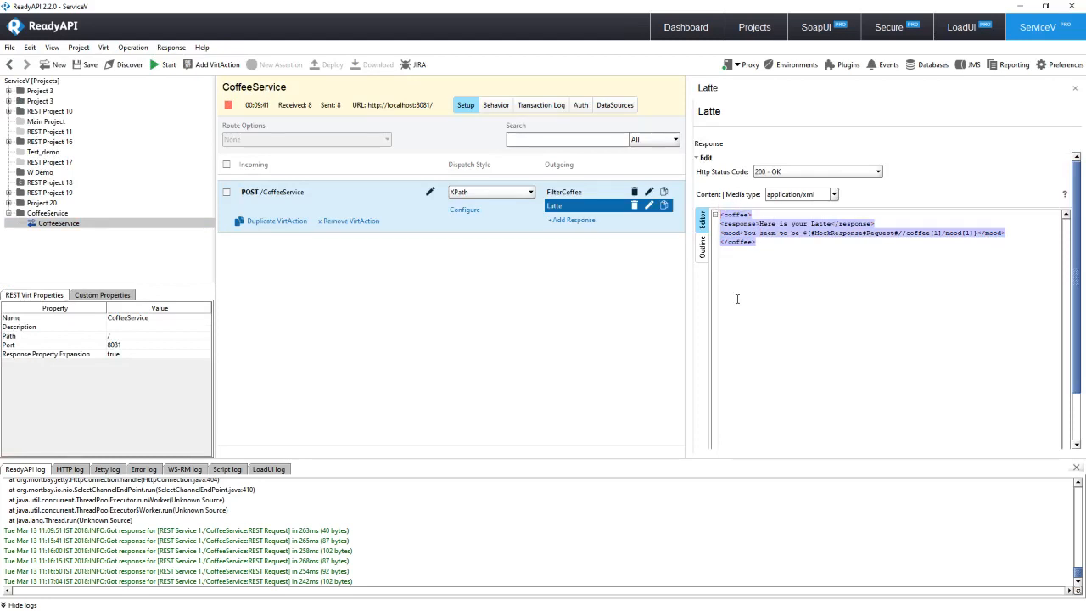
click(465, 210)
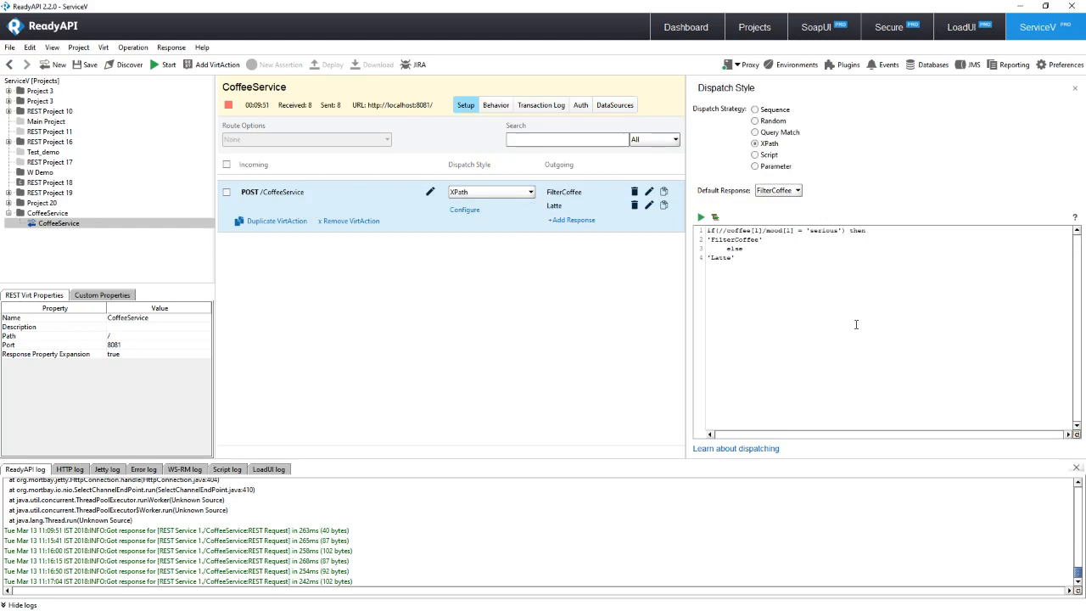
click(228, 105)
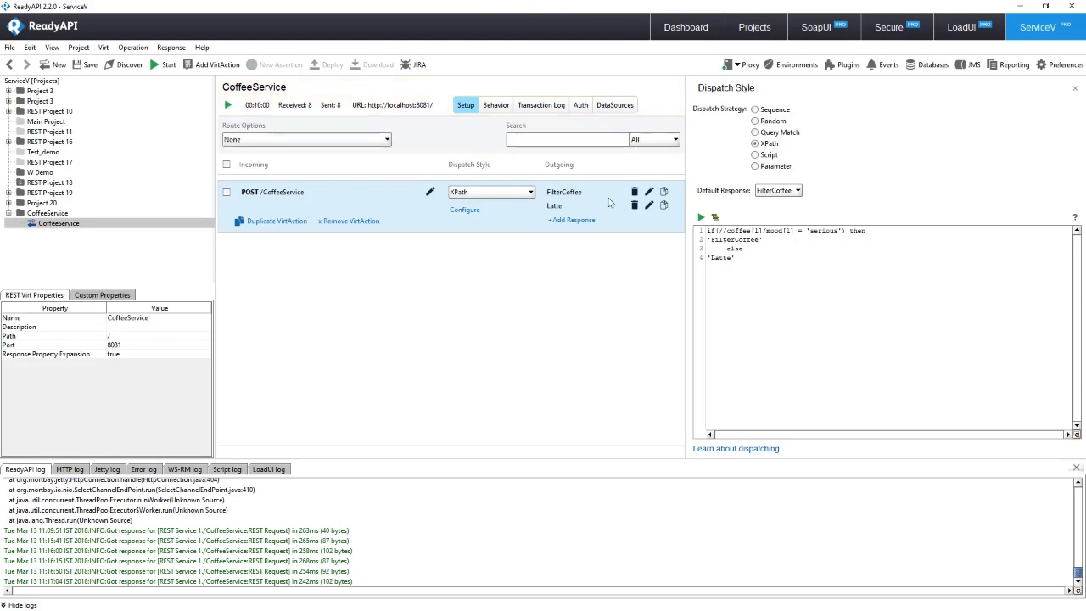